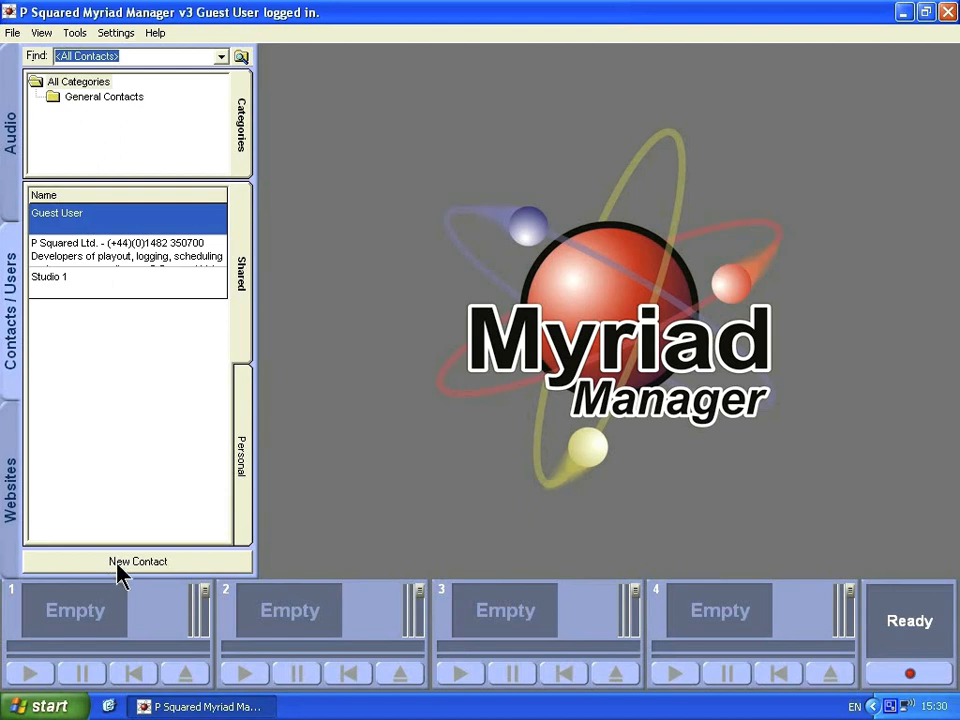
# Copy the Studio 1 contact to get a 'Copy of Studio 1' contact form.
pyautogui.click(70, 287)
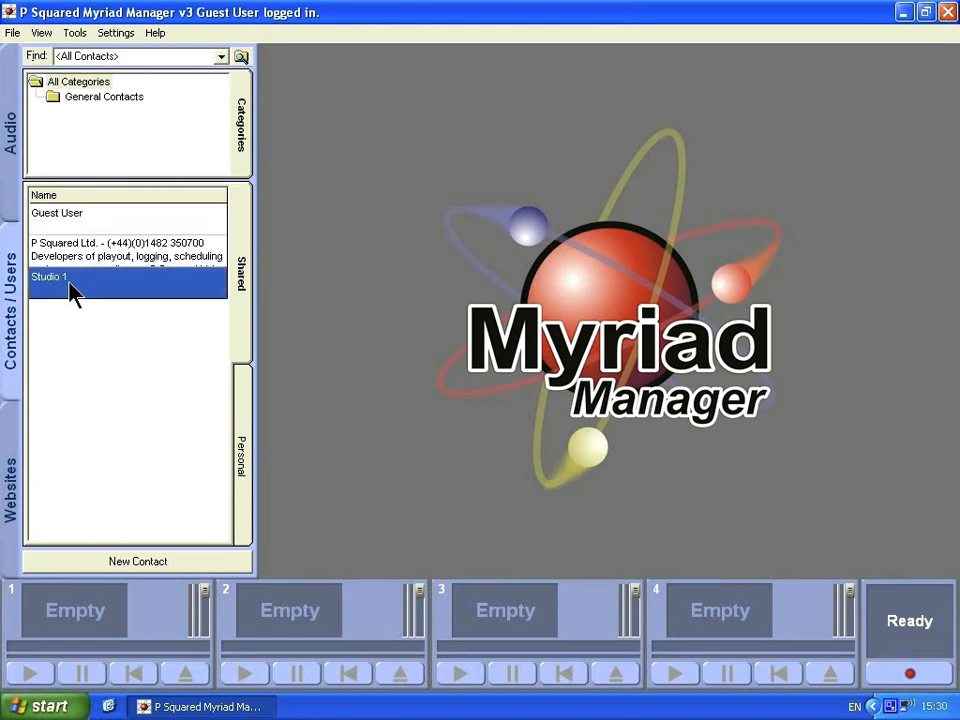
pyautogui.rightClick(76, 286)
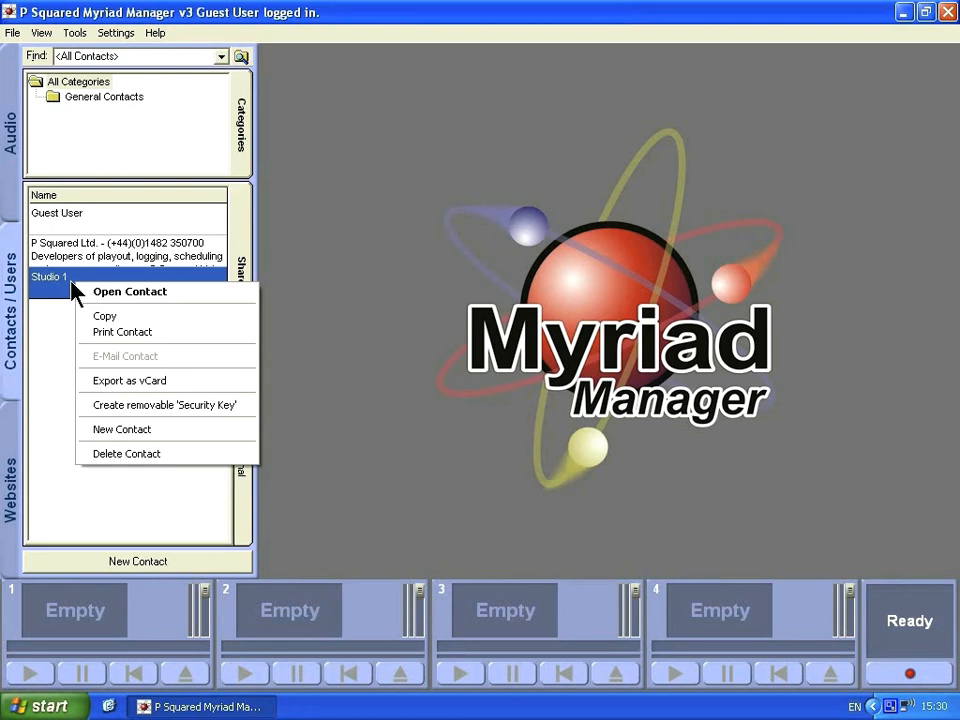
pyautogui.click(160, 318)
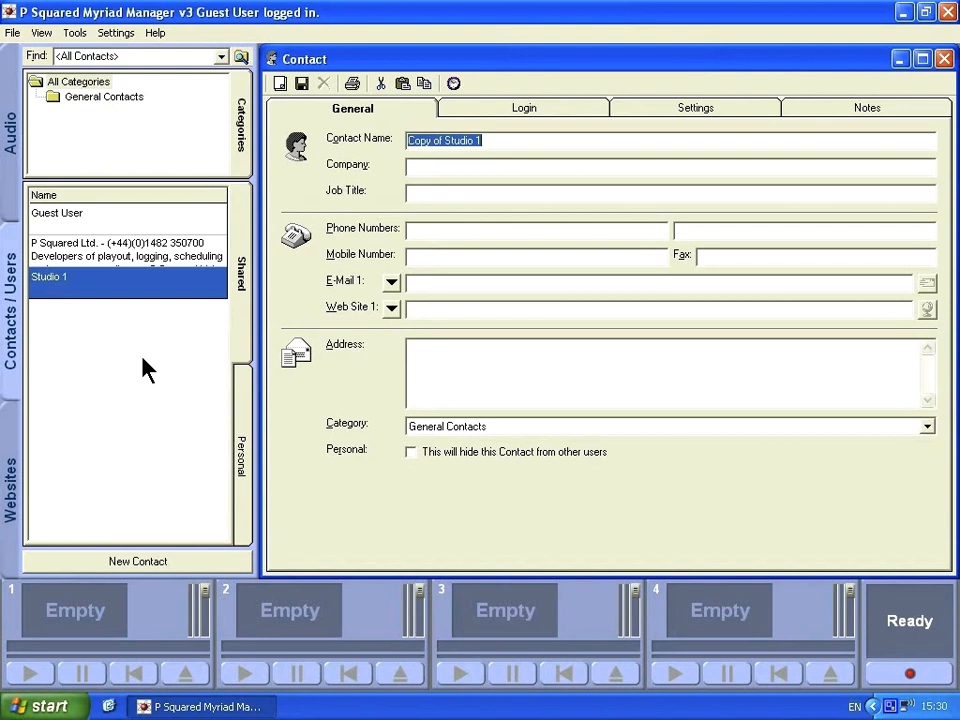
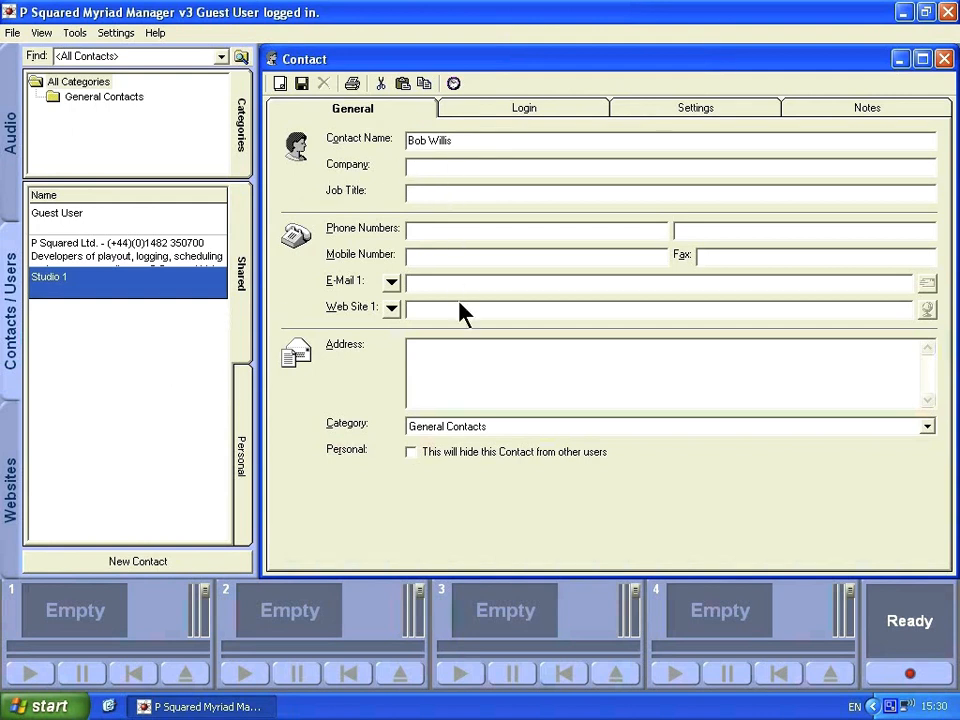
# Replace 'Copy of Studio 1' with the new presenter's full name, keeping category General Contacts.
pyautogui.click(530, 428)
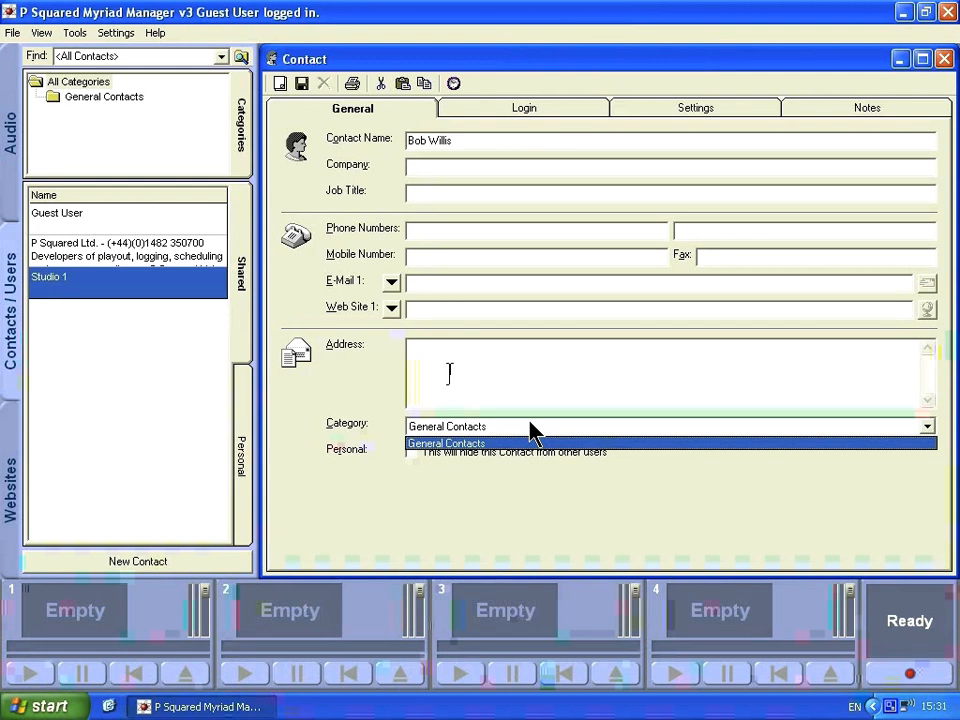
pyautogui.click(529, 421)
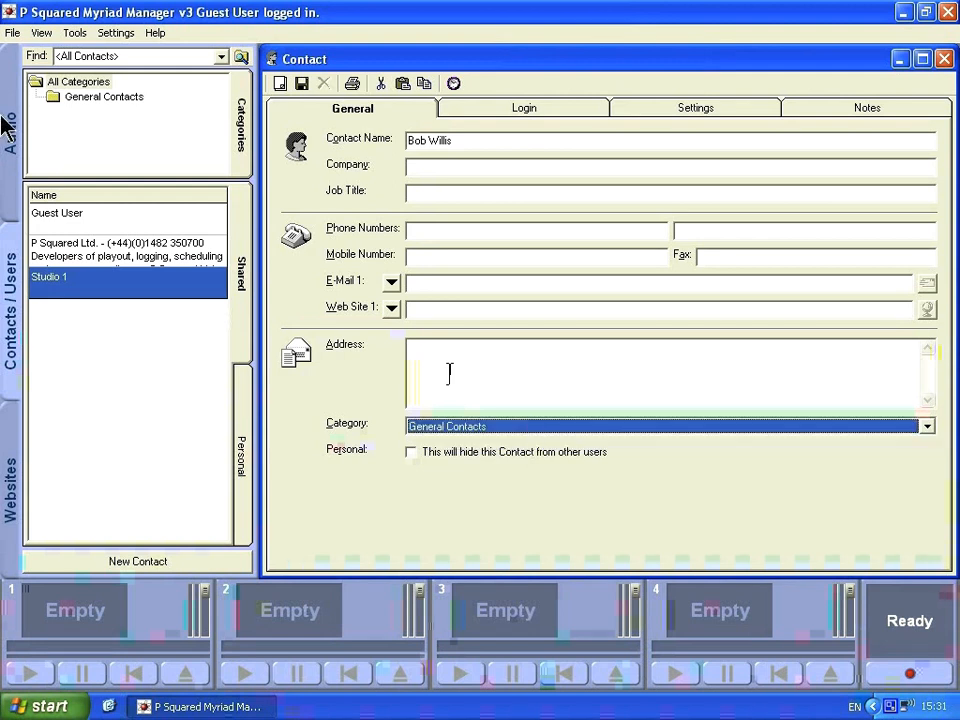
# Add a new category named Presenters under All Categories.
pyautogui.click(79, 84)
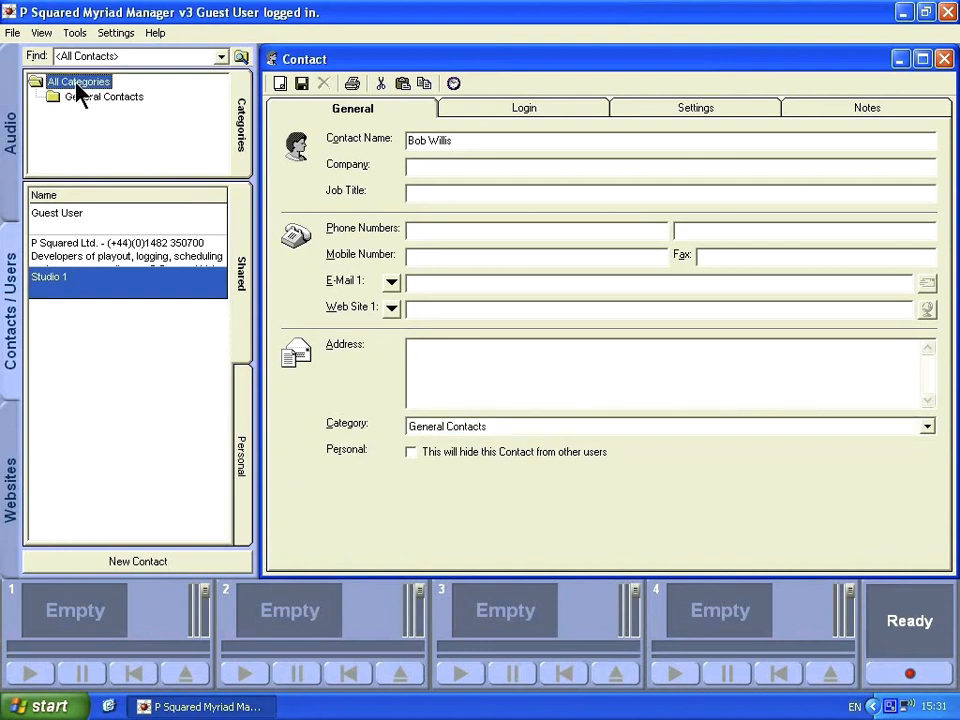
pyautogui.rightClick(78, 83)
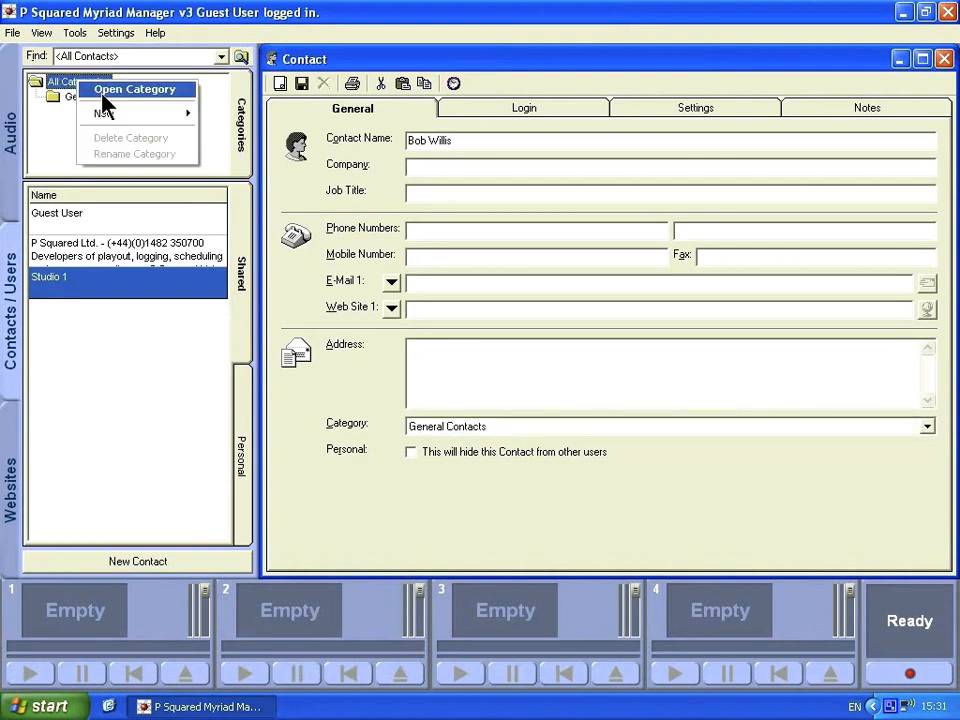
pyautogui.moveTo(183, 115)
pyautogui.click(212, 113)
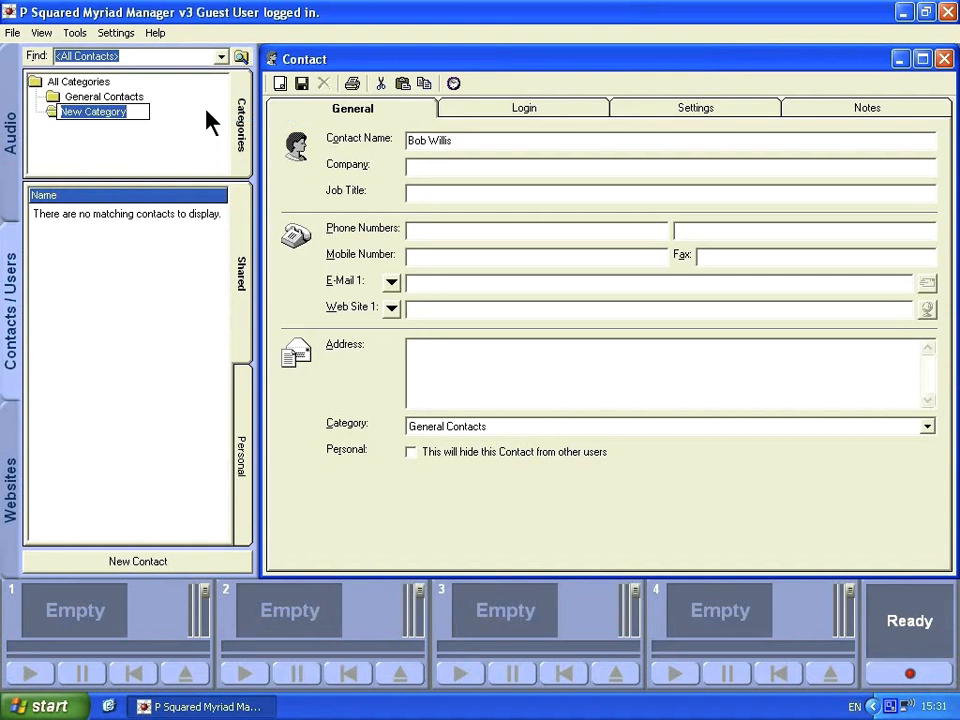
pyautogui.write('Pres')
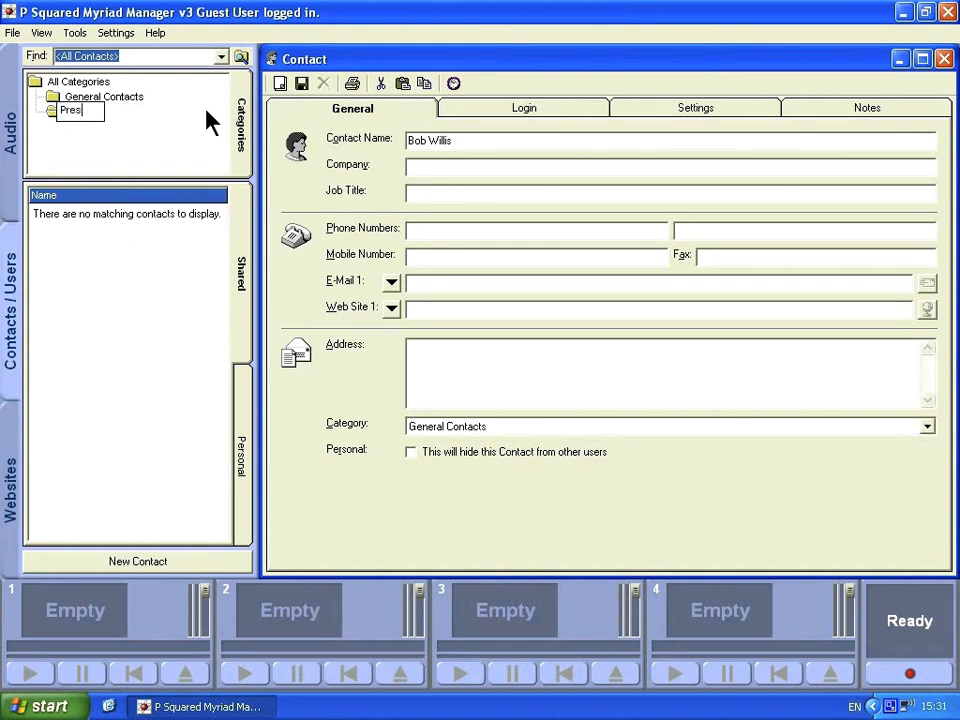
pyautogui.write('enters')
pyautogui.press('Return')
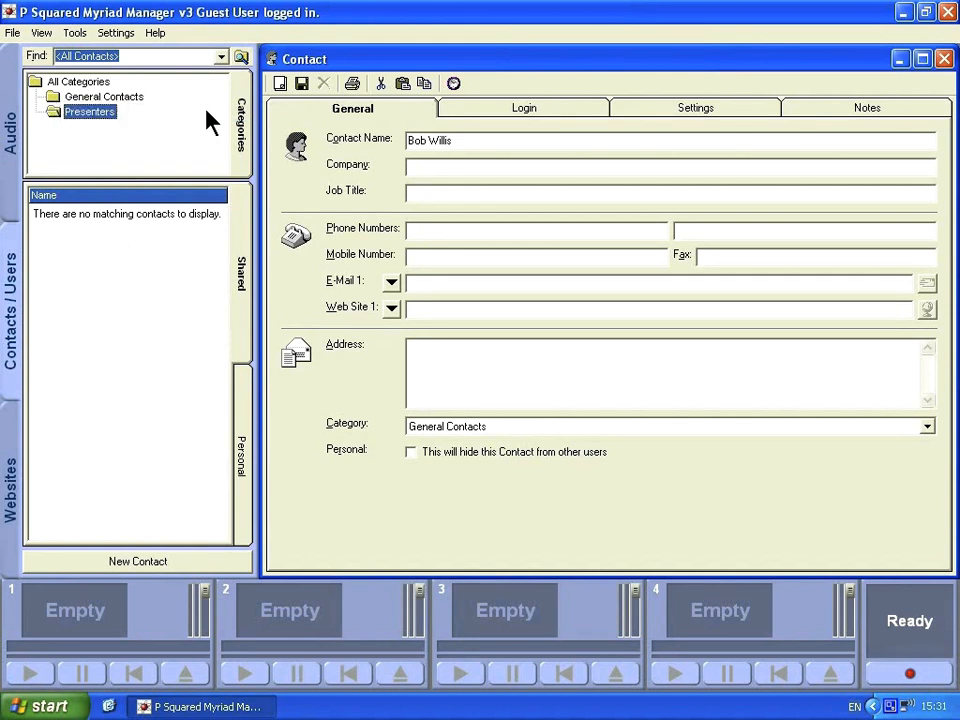
# Set the new contact's Category to Presenters.
pyautogui.click(78, 83)
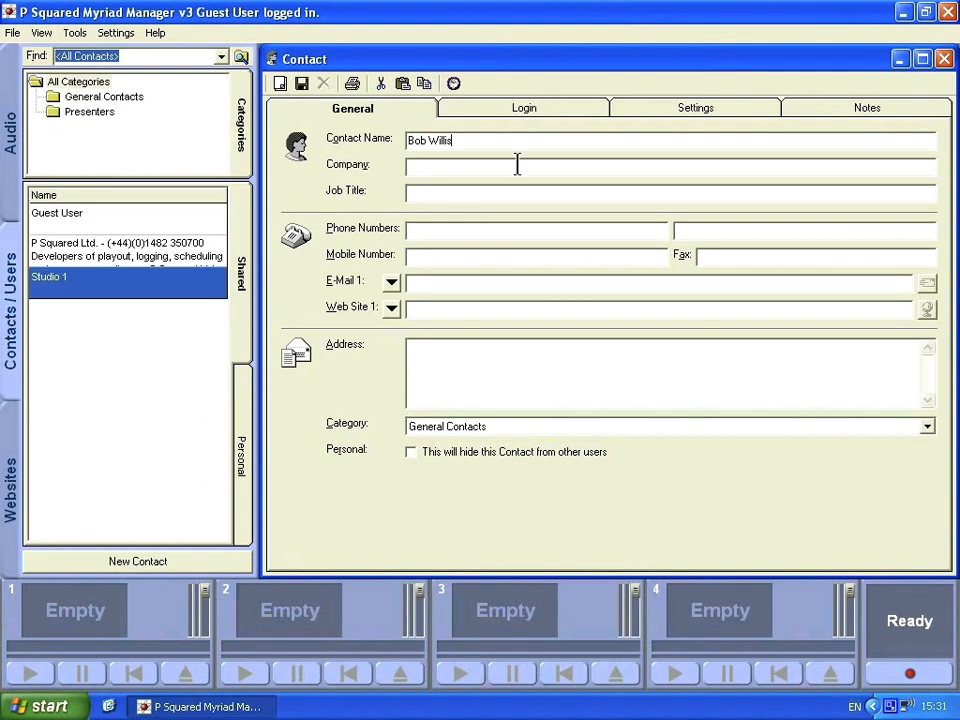
pyautogui.click(672, 428)
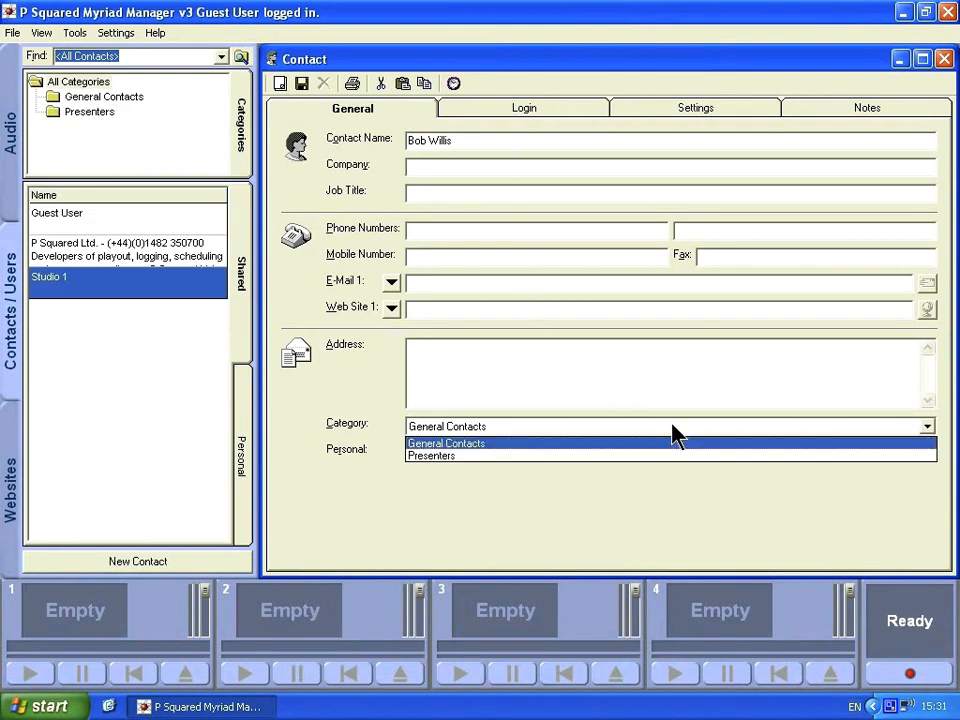
pyautogui.click(467, 456)
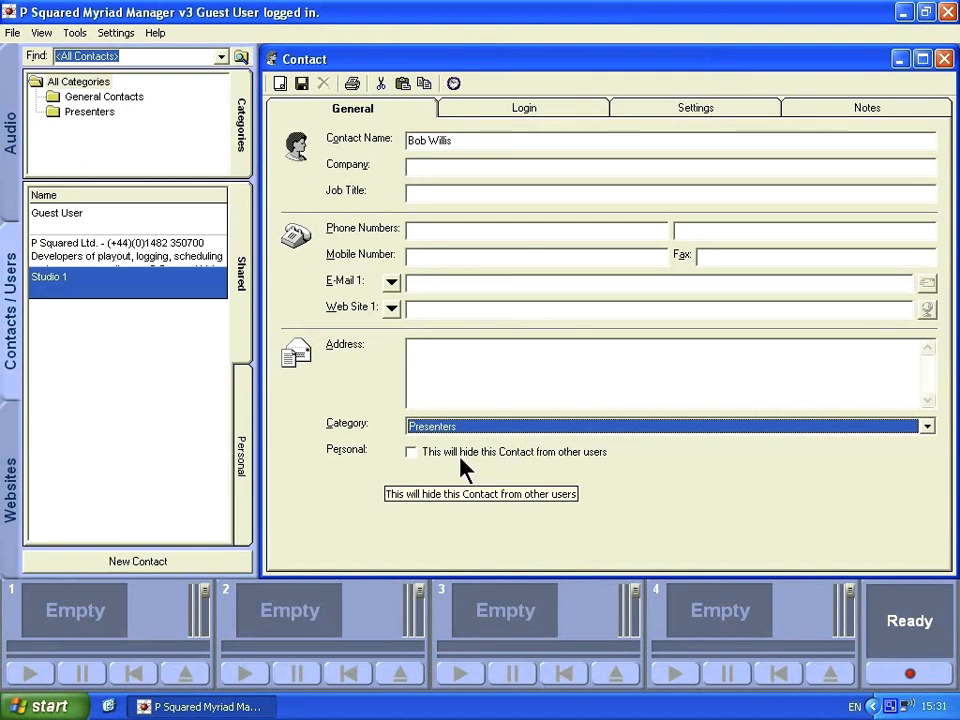
# On the Login tab, enter the presenter's login name and type and confirm a new password.
pyautogui.click(474, 118)
pyautogui.doubleClick(398, 153)
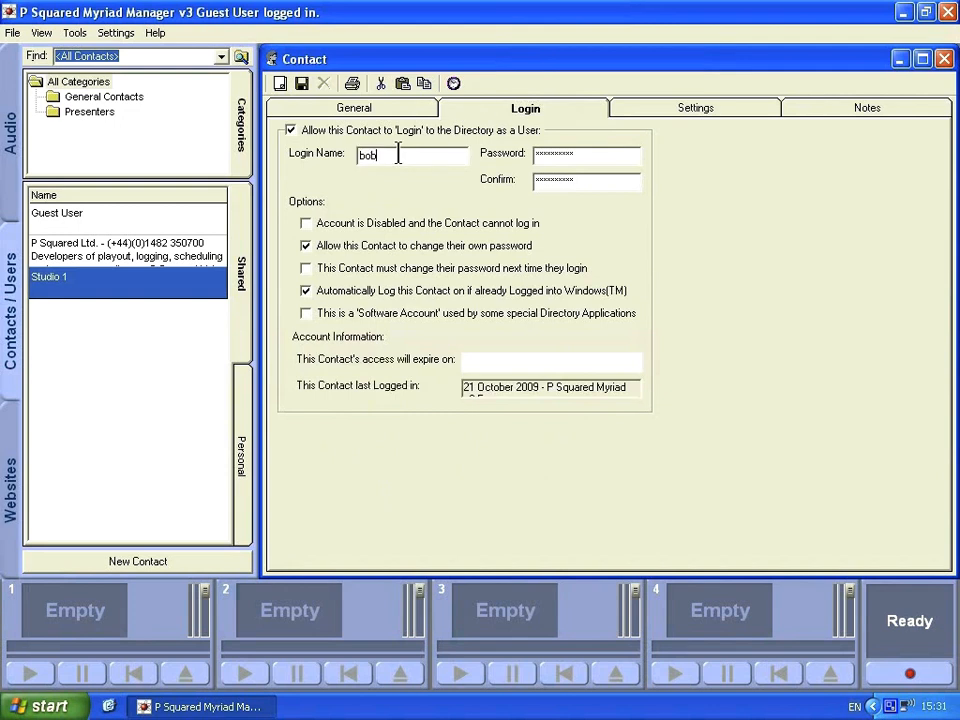
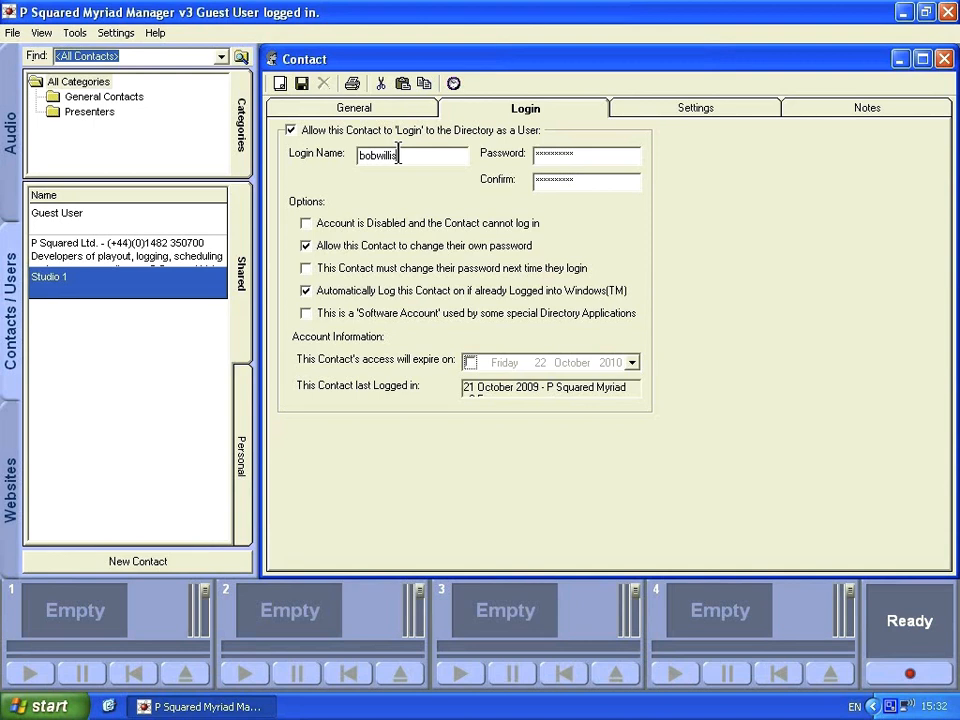
pyautogui.press('Tab')
pyautogui.write('********')
pyautogui.press('Tab')
pyautogui.write('********')
# Keep the contact's Security Group set to All Users in Settings.
pyautogui.click(670, 114)
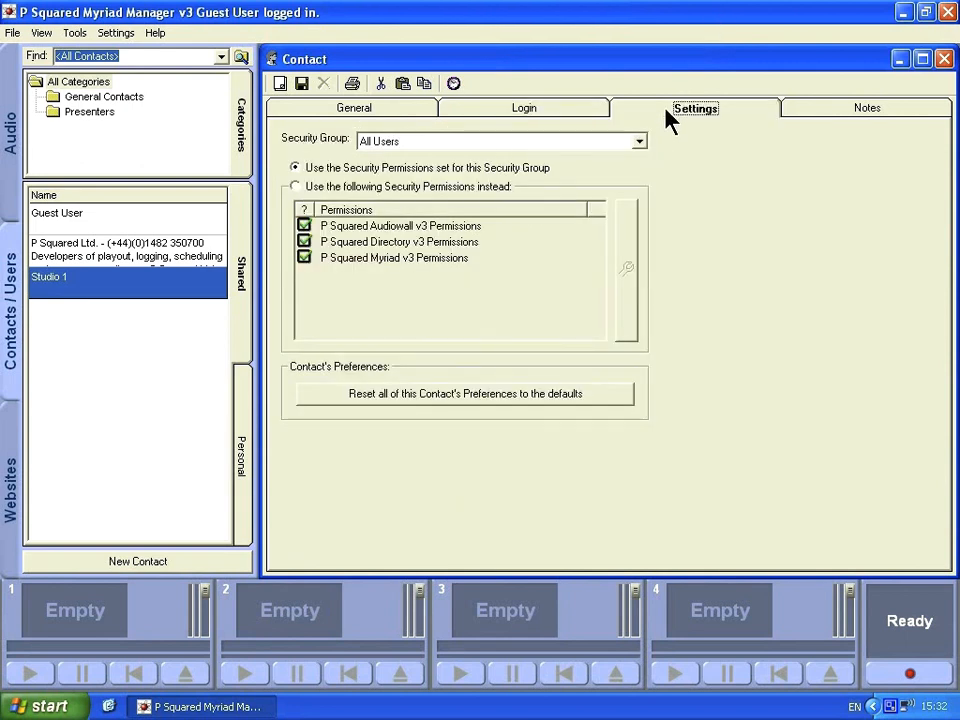
pyautogui.click(643, 141)
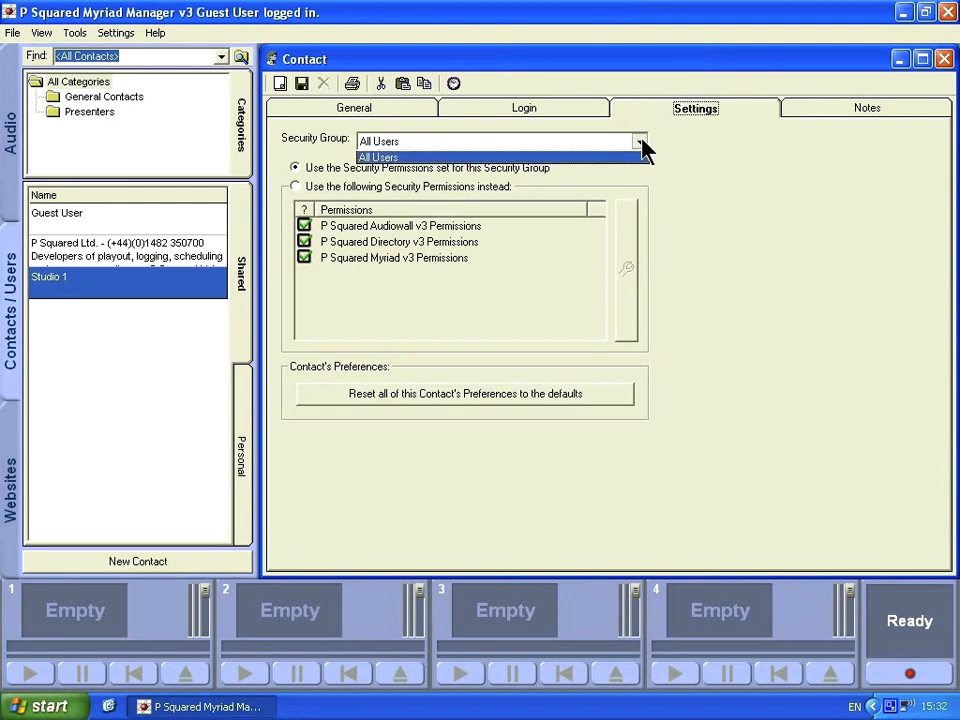
pyautogui.click(630, 157)
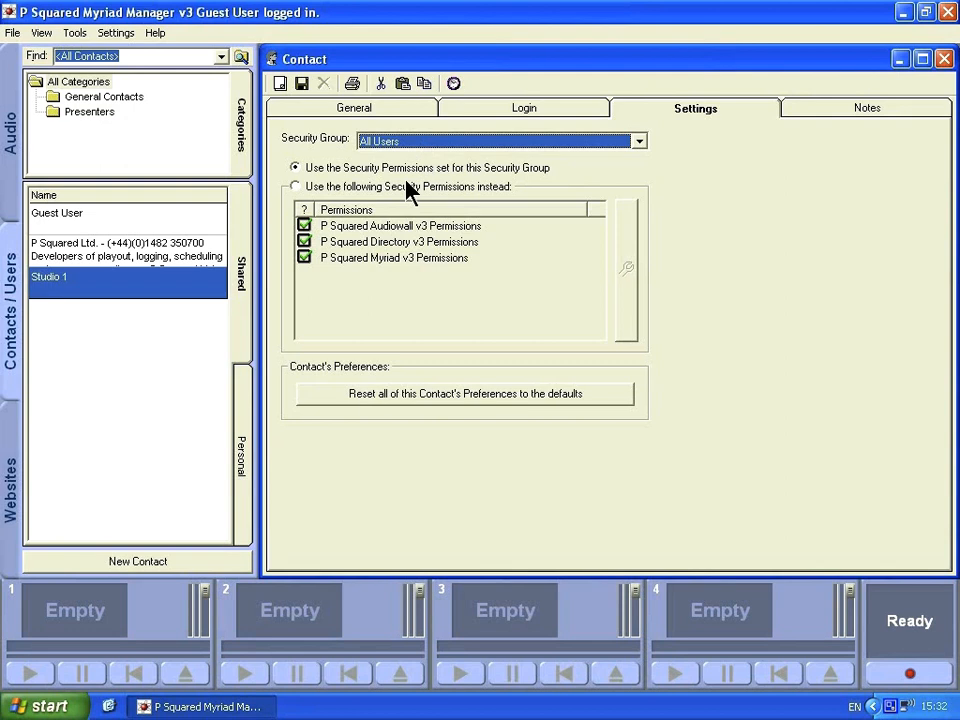
# Inspect custom Directory, Myriad and Audiowall v3 permissions, cancel, and revert to the group's permissions.
pyautogui.click(295, 187)
pyautogui.click(368, 228)
pyautogui.click(368, 243)
pyautogui.click(368, 257)
pyautogui.click(368, 228)
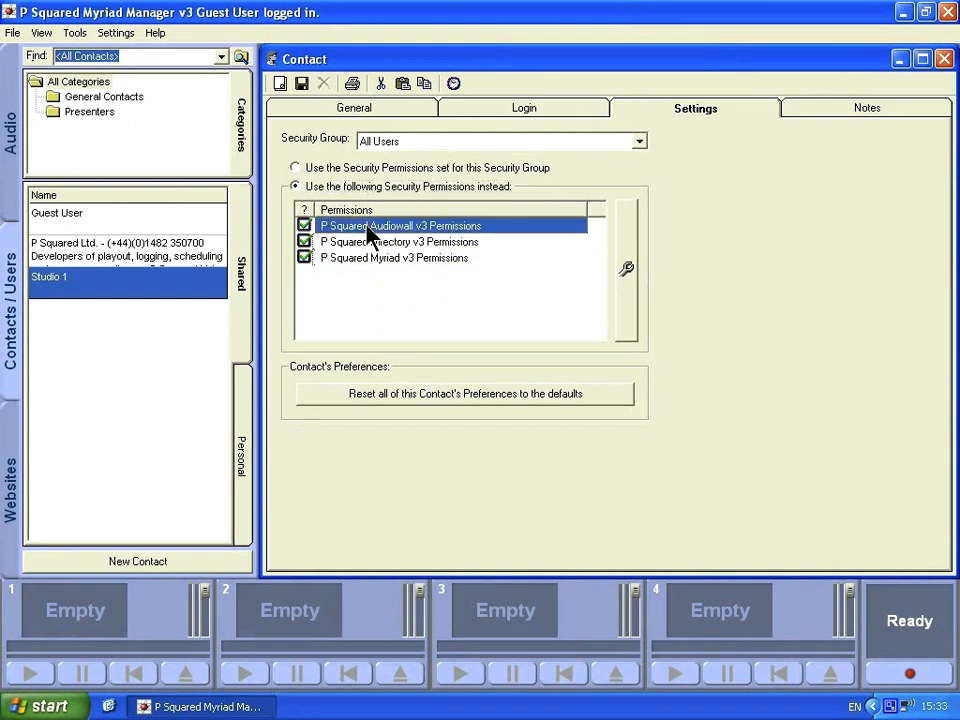
pyautogui.click(377, 242)
pyautogui.click(372, 257)
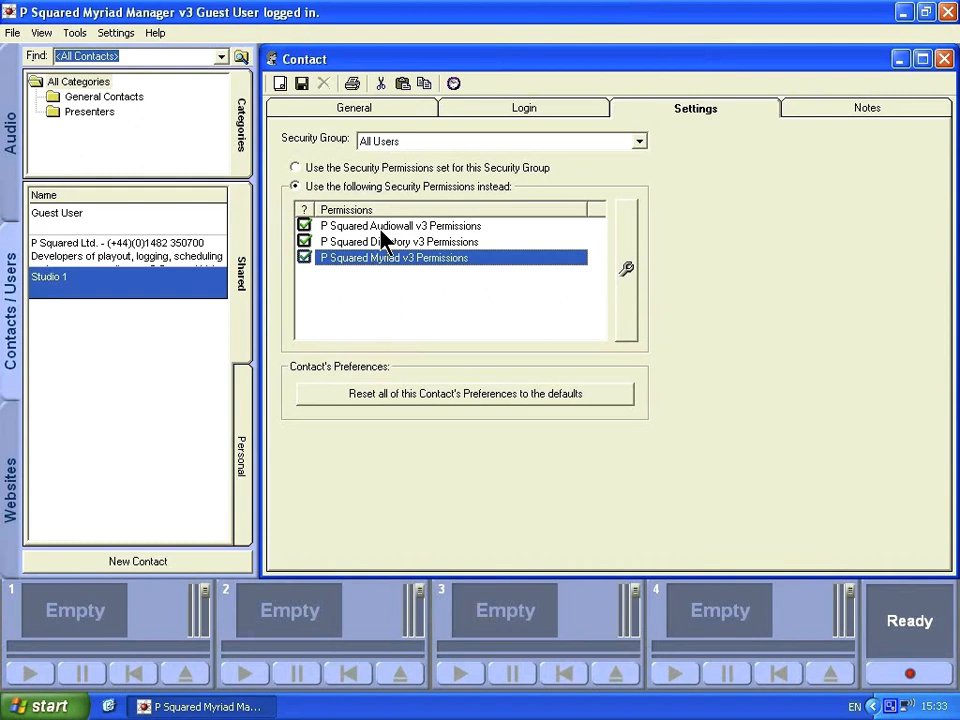
pyautogui.click(395, 227)
pyautogui.click(627, 272)
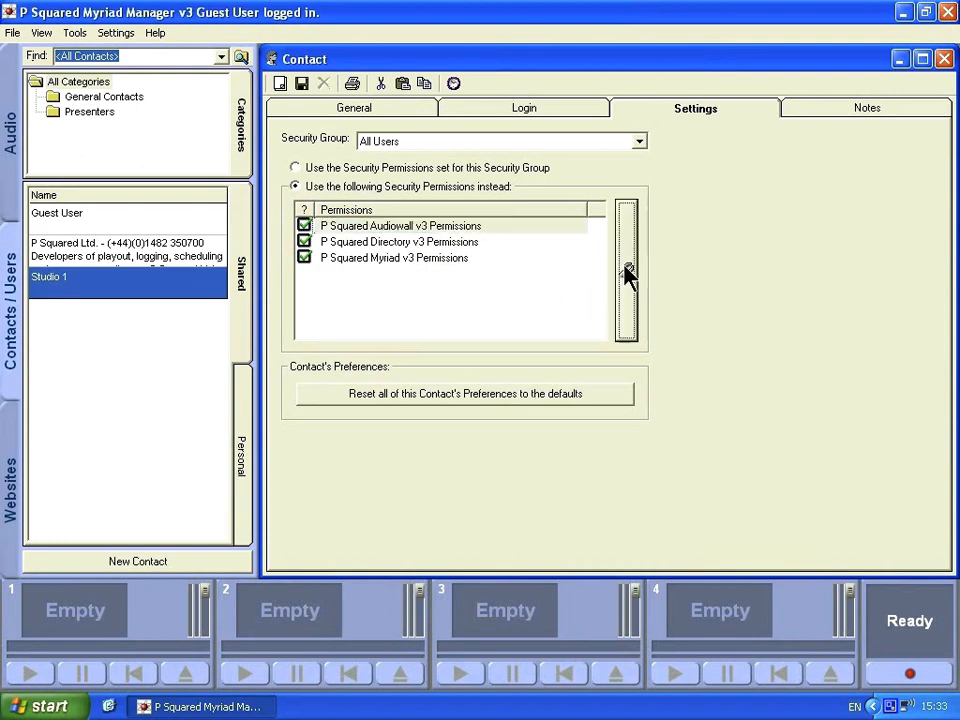
pyautogui.moveTo(560, 208); pyautogui.dragTo(533, 283)
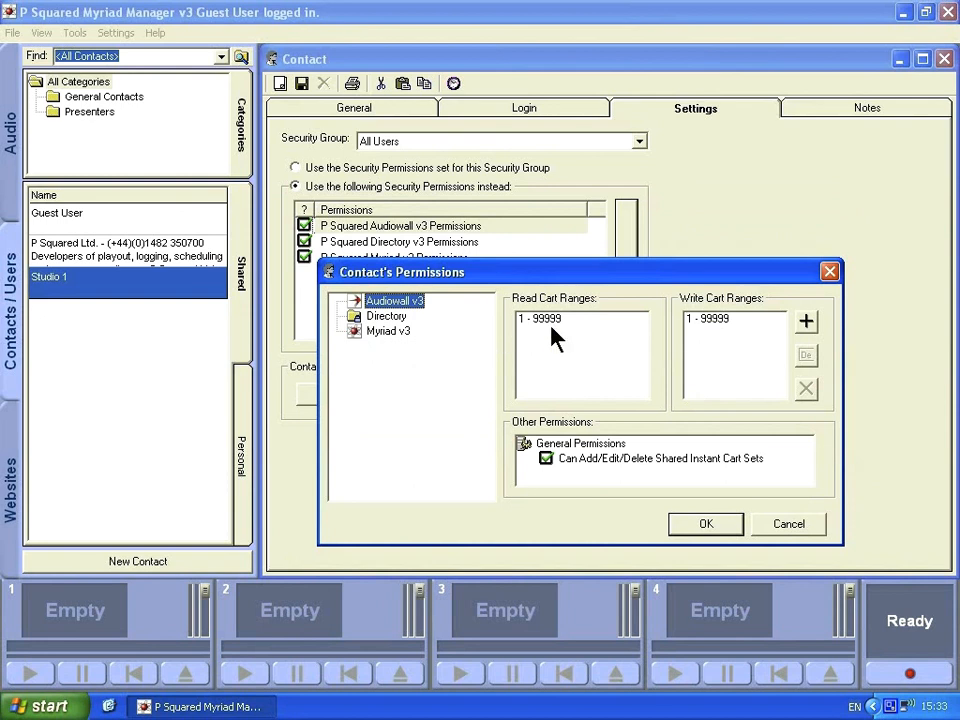
pyautogui.click(784, 527)
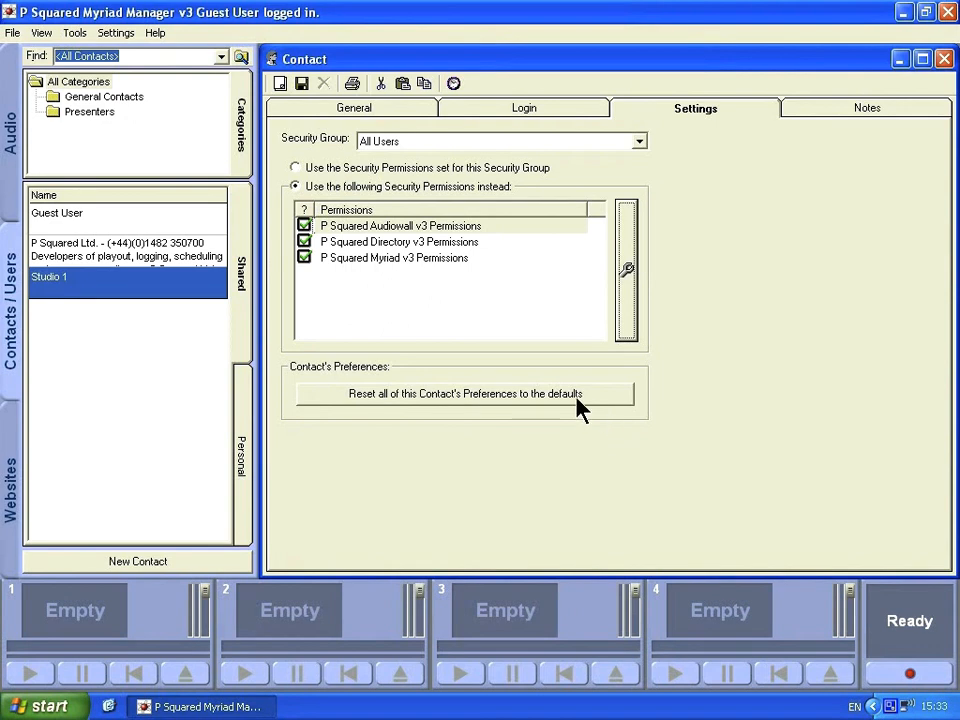
pyautogui.click(360, 170)
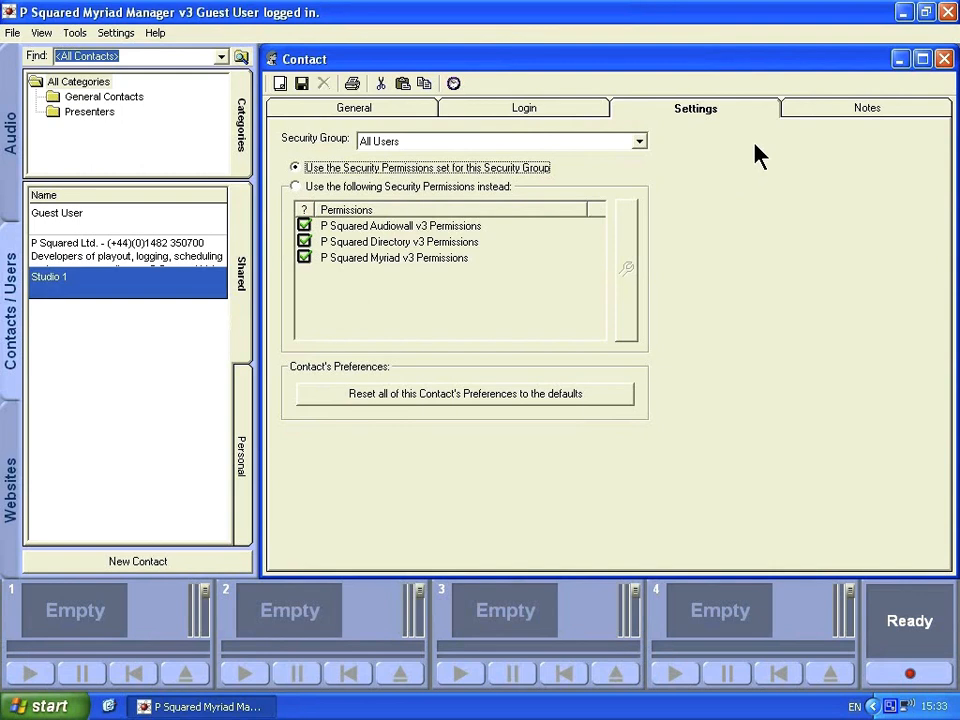
pyautogui.click(819, 109)
# Save and close the new contact, check Presenters, then list contacts from All Categories.
pyautogui.click(372, 187)
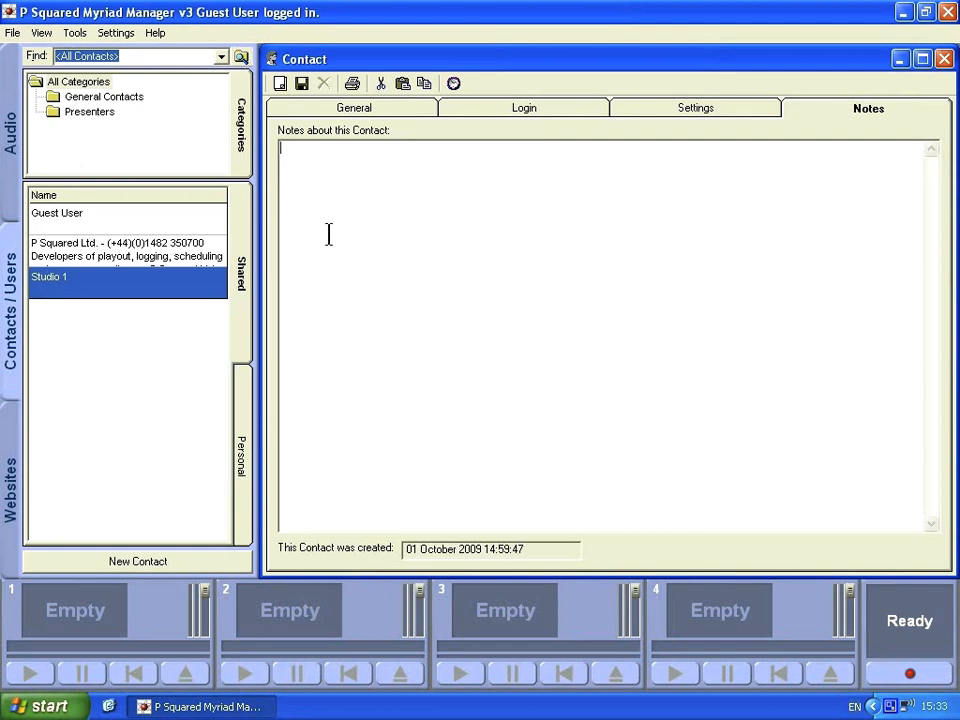
pyautogui.click(302, 84)
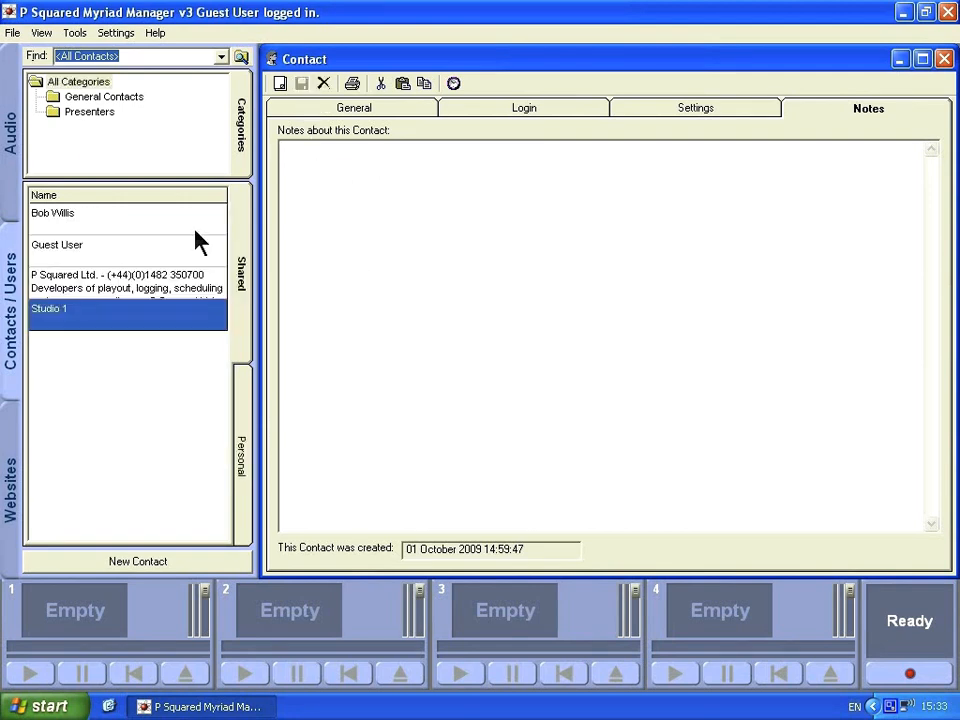
pyautogui.click(943, 59)
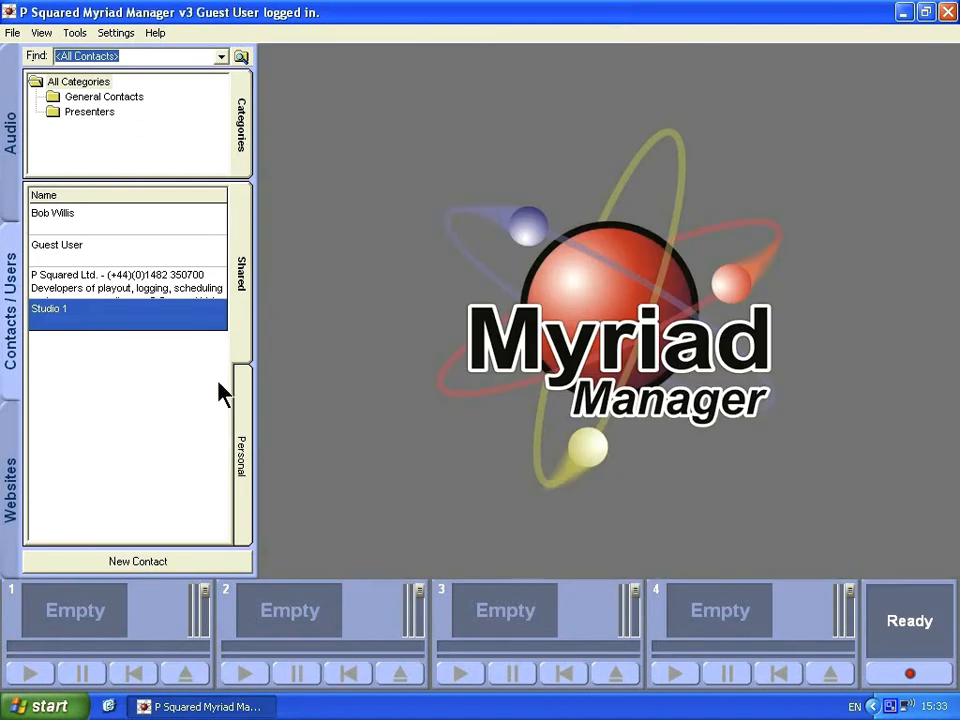
pyautogui.click(90, 112)
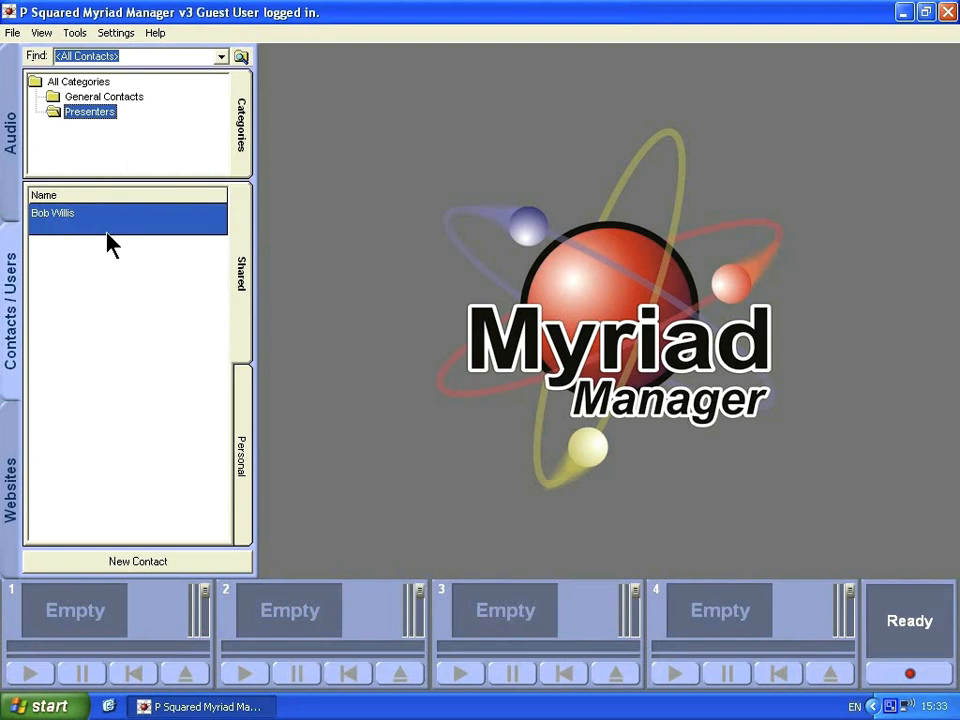
pyautogui.click(74, 81)
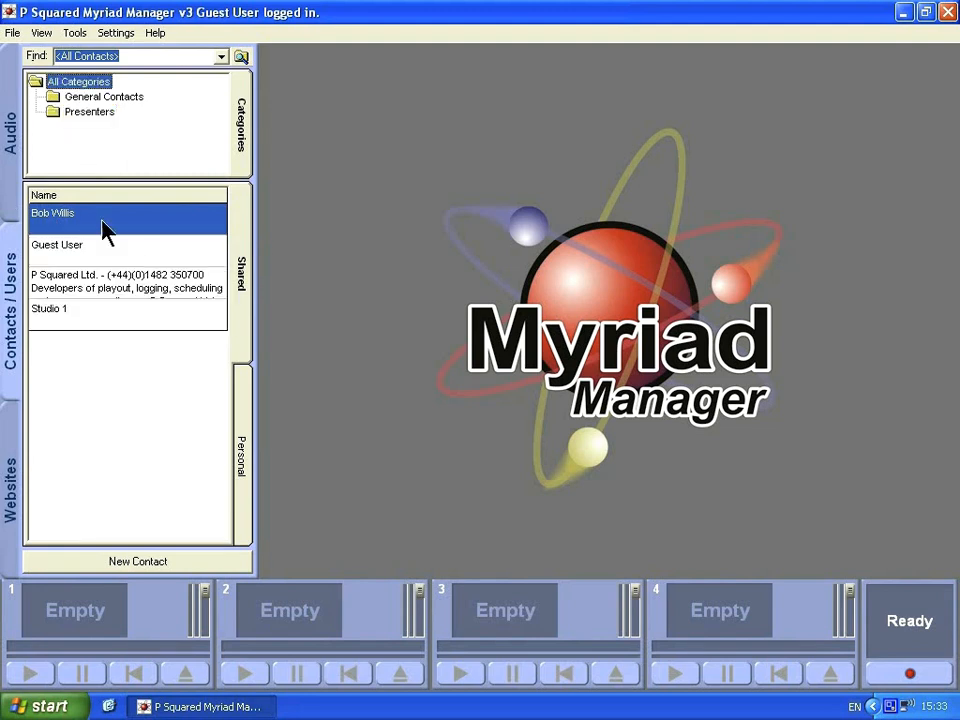
# Move Guest User into Presenters, save, dismiss the notice and close its form.
pyautogui.doubleClick(80, 257)
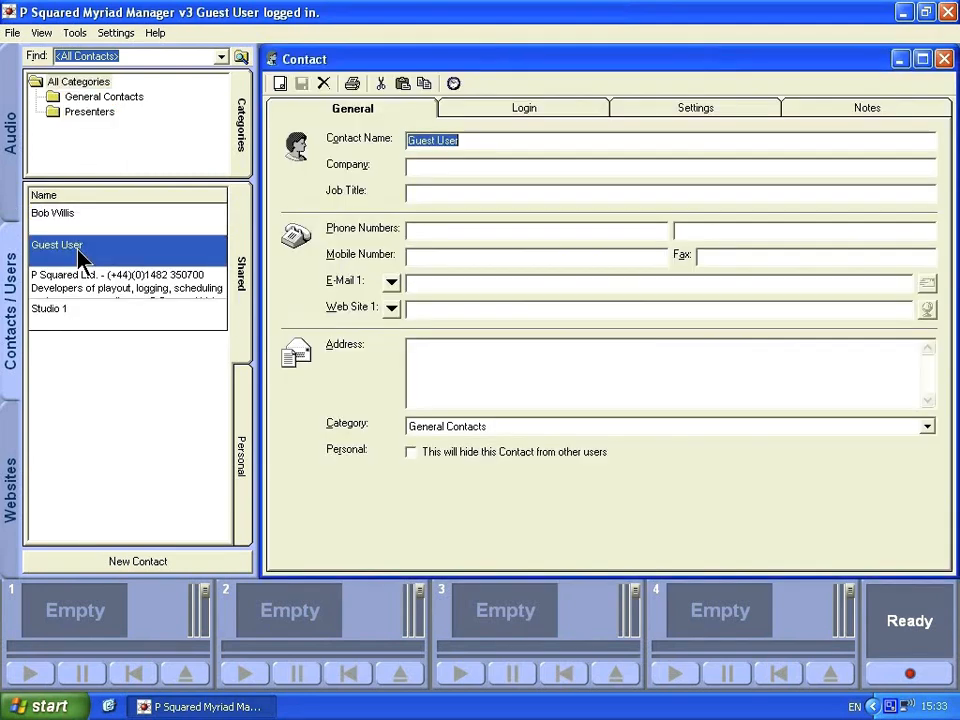
pyautogui.click(519, 430)
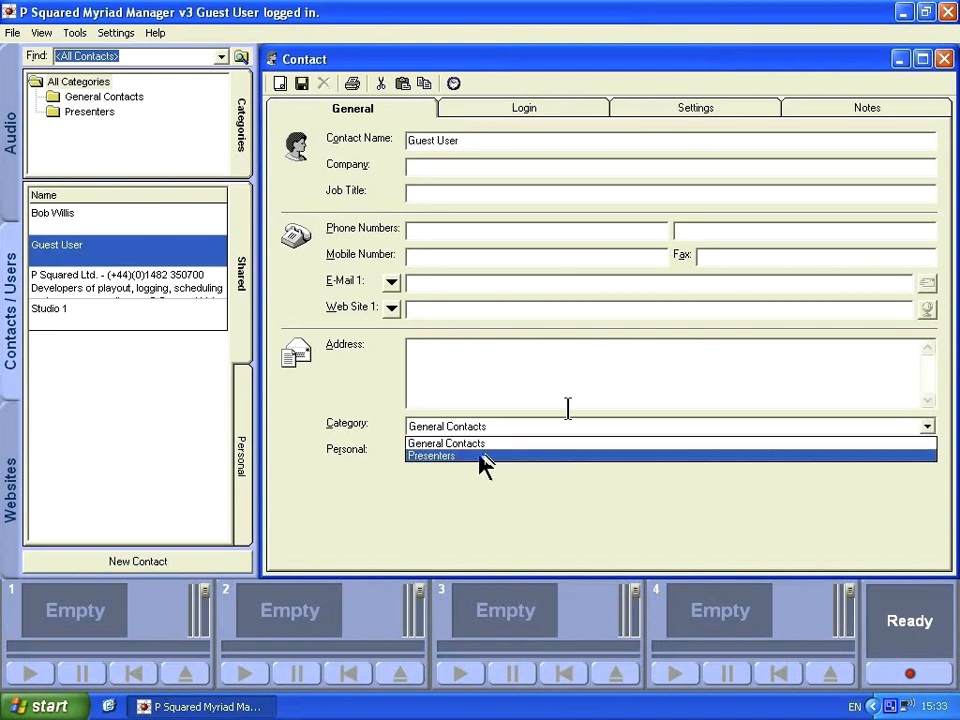
pyautogui.click(301, 84)
pyautogui.click(480, 412)
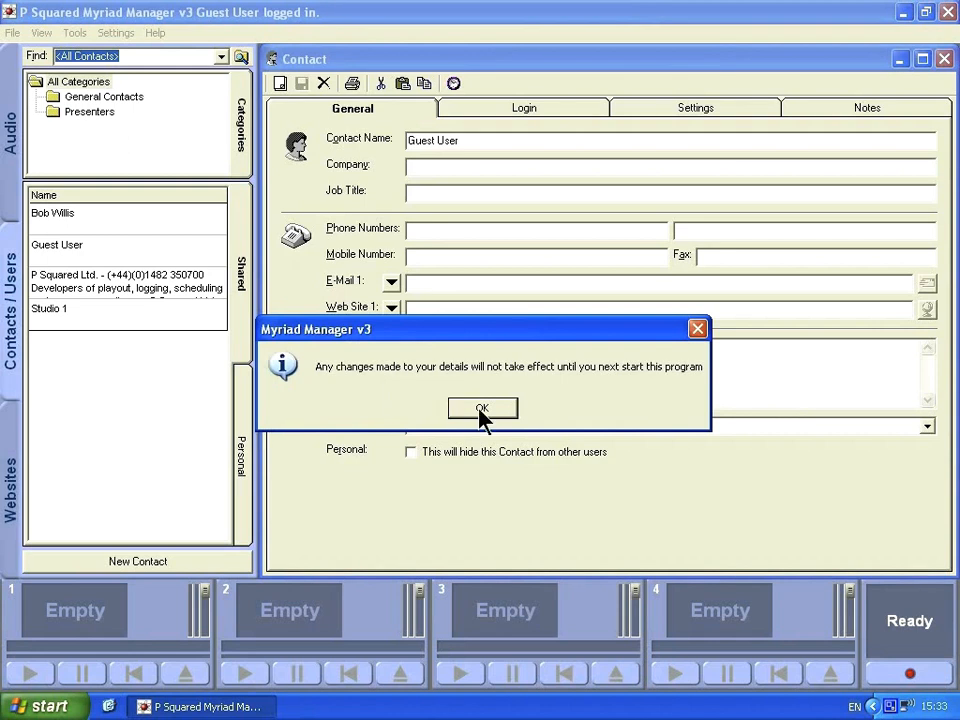
pyautogui.click(270, 58)
pyautogui.click(300, 182)
# Move Studio 1 into Presenters, save it and close its form.
pyautogui.click(103, 316)
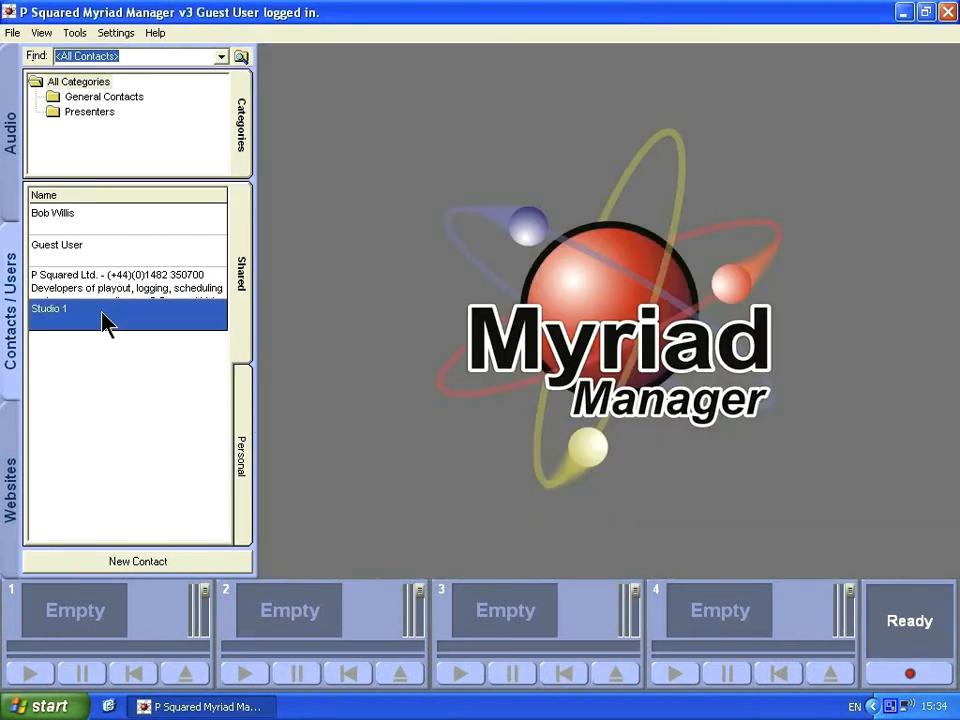
pyautogui.doubleClick(103, 316)
pyautogui.click(510, 428)
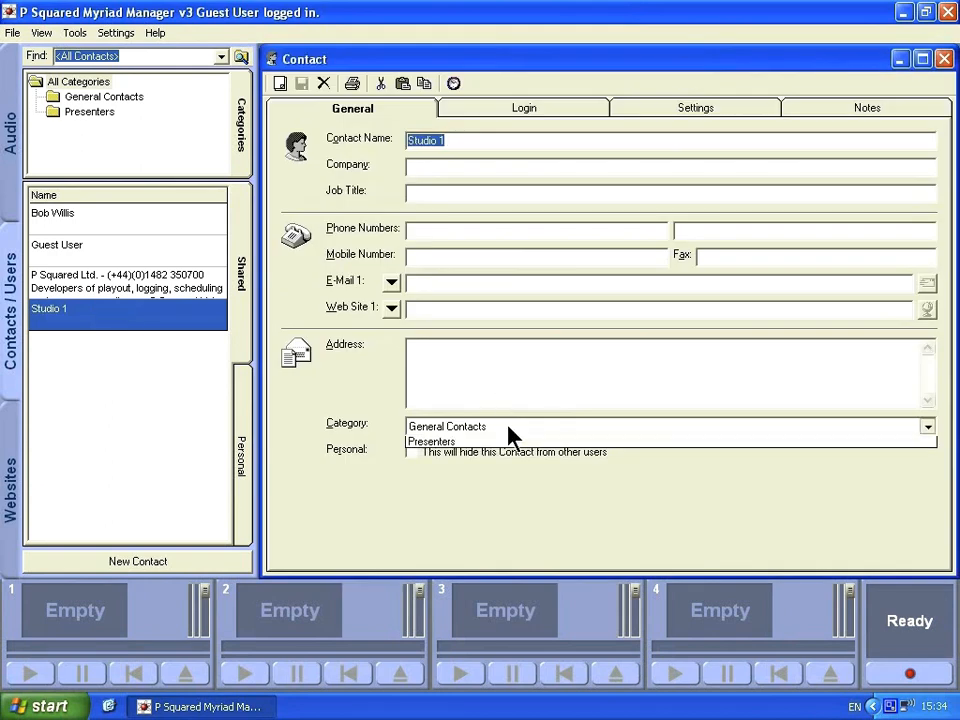
pyautogui.click(508, 456)
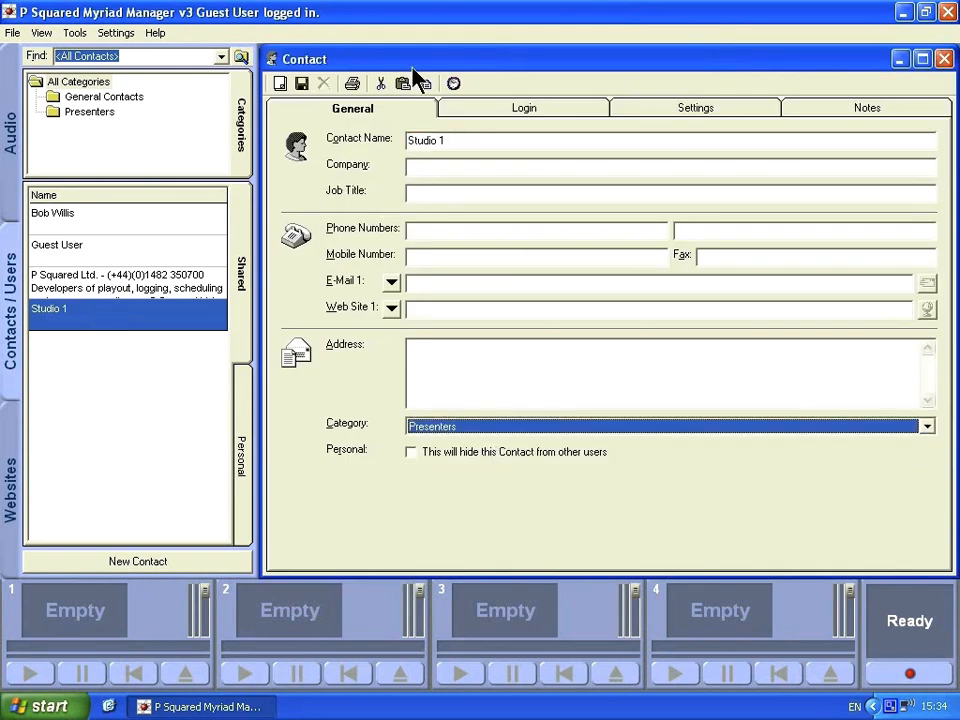
pyautogui.click(302, 84)
pyautogui.click(273, 60)
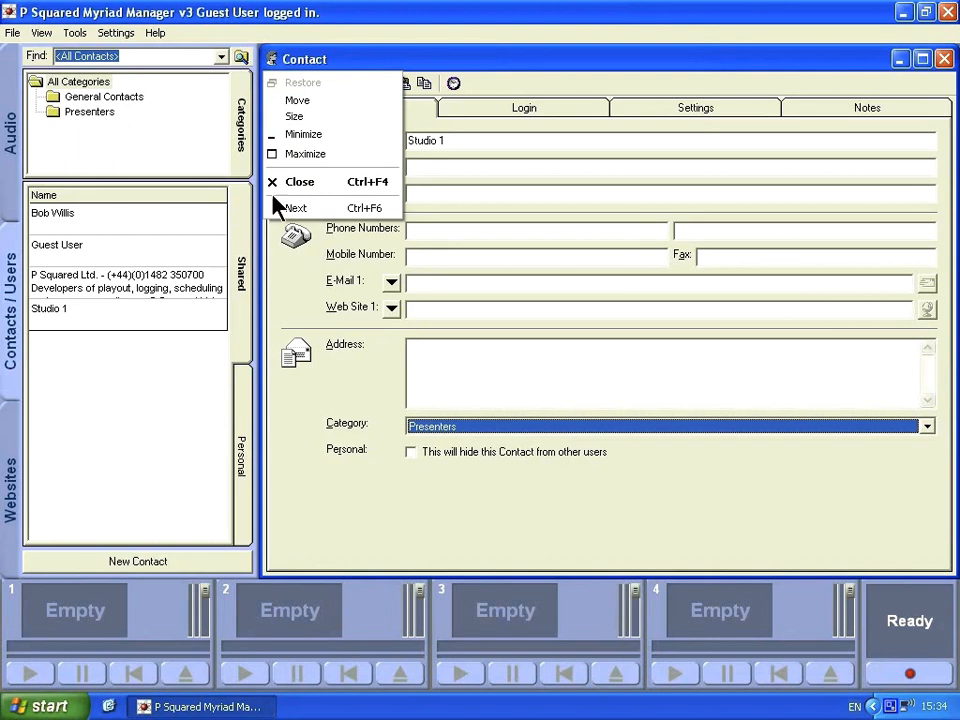
pyautogui.click(303, 184)
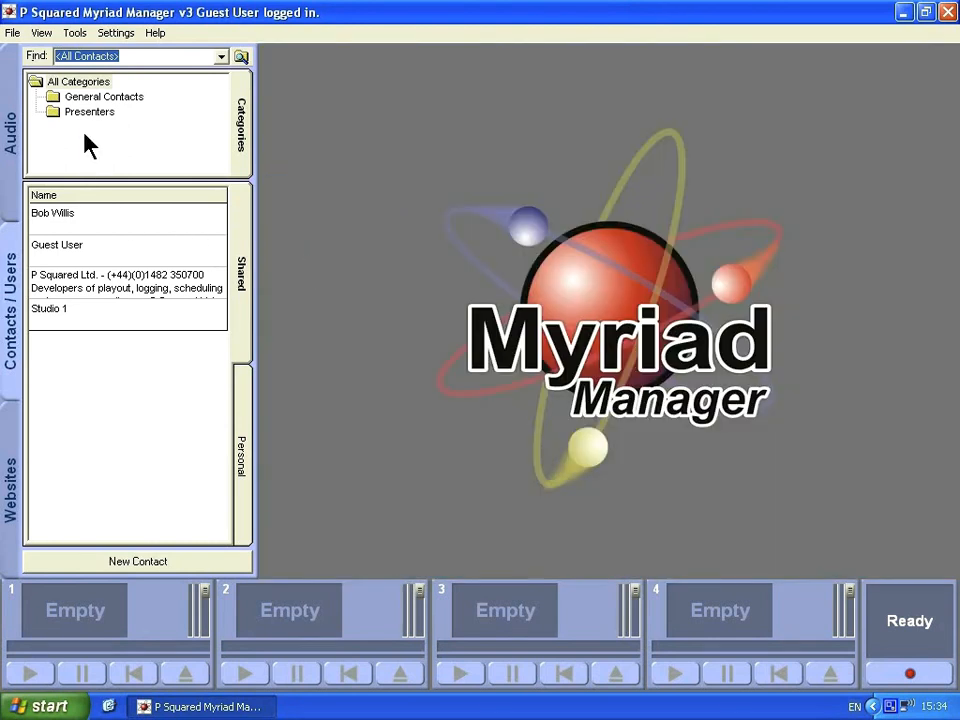
# Compare the Presenters and General Contacts lists, then open the P Squared Ltd. contact.
pyautogui.click(74, 84)
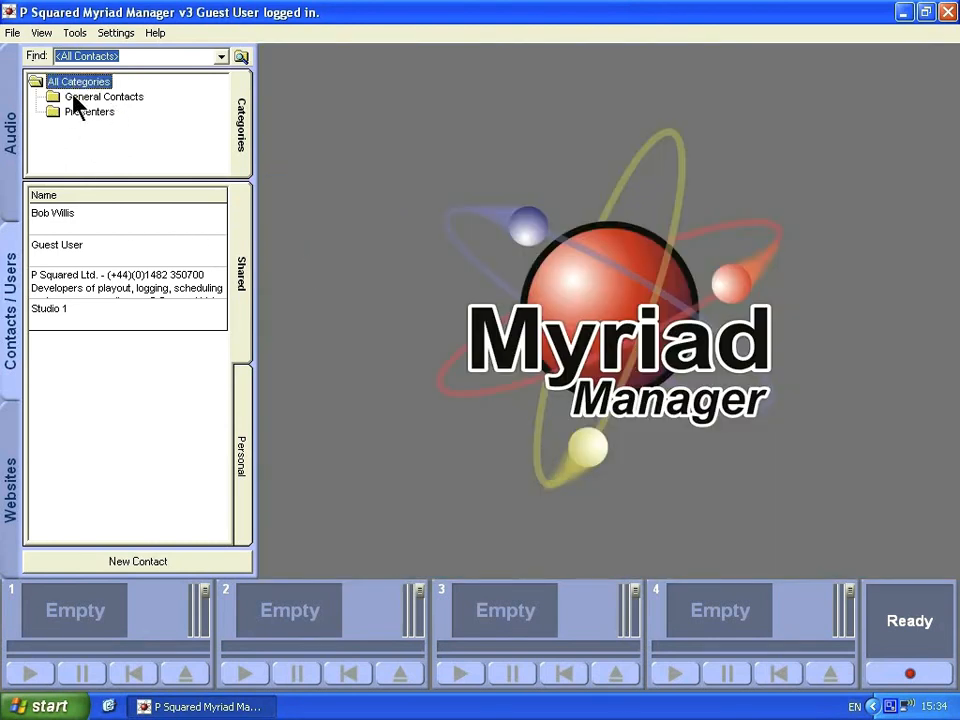
pyautogui.click(77, 108)
pyautogui.click(79, 96)
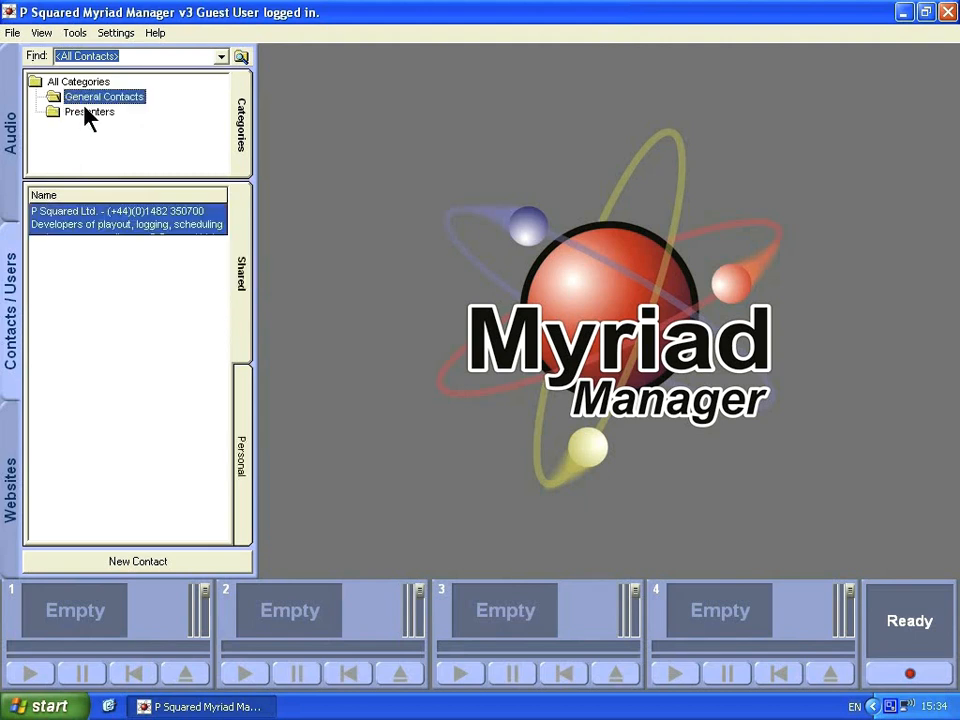
pyautogui.click(84, 112)
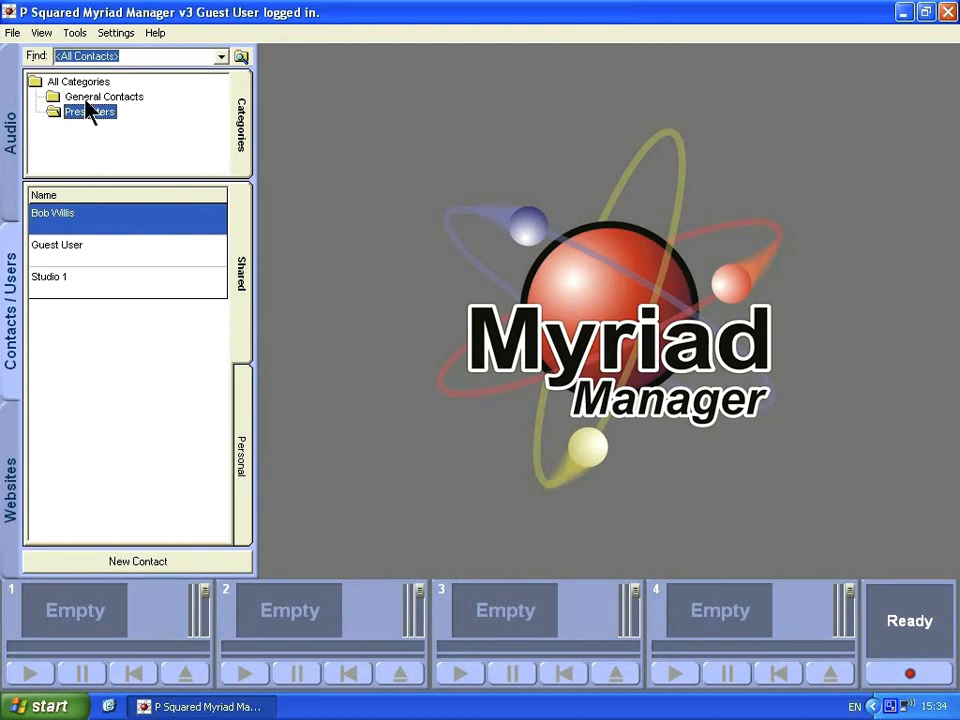
pyautogui.click(88, 97)
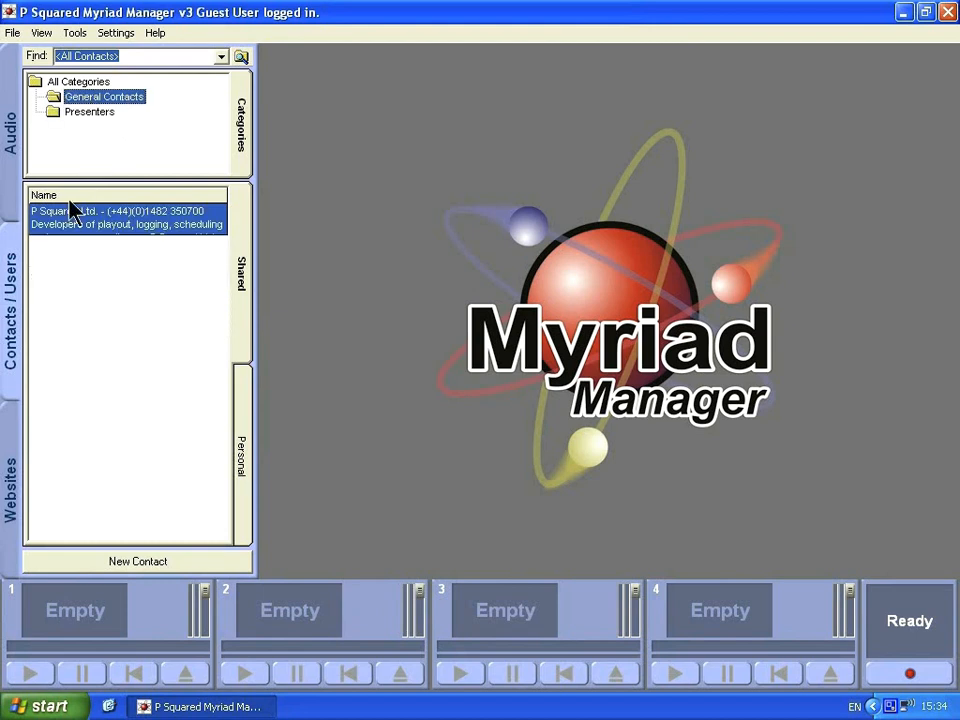
pyautogui.doubleClick(111, 222)
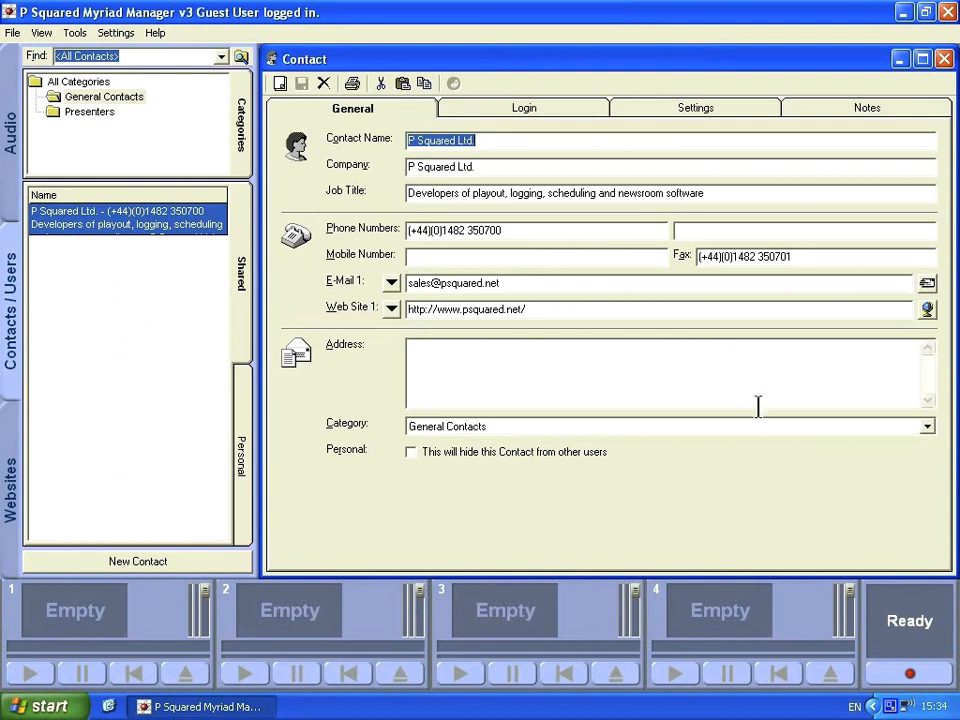
# Close P Squared Ltd., then open the new presenter's record in Presenters to verify its category.
pyautogui.click(944, 59)
pyautogui.click(97, 113)
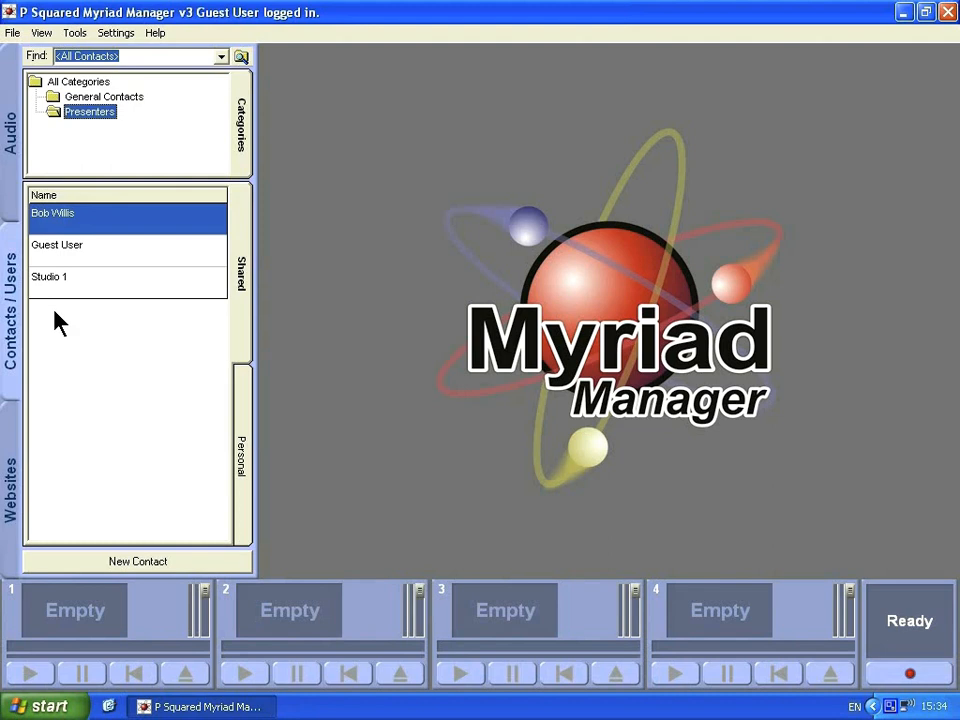
pyautogui.click(68, 228)
pyautogui.doubleClick(68, 228)
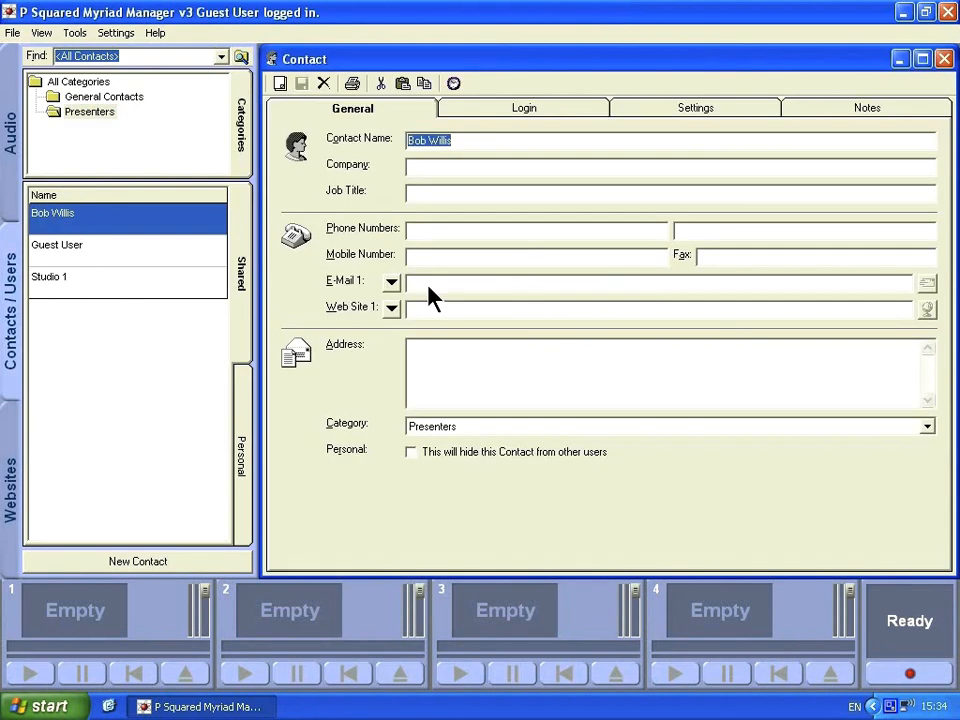
pyautogui.click(945, 60)
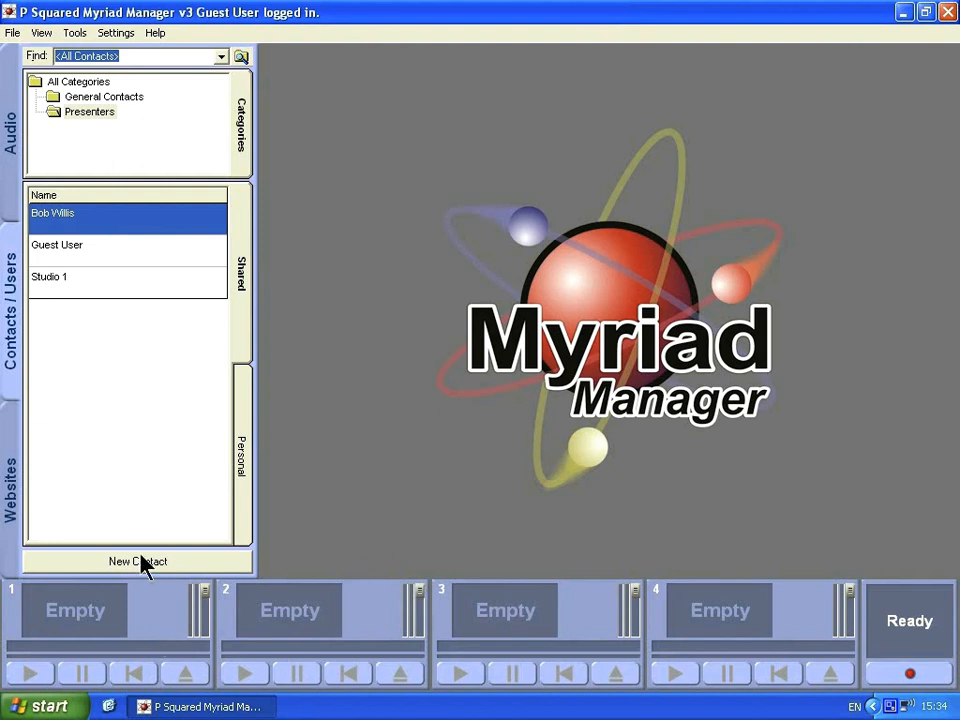
pyautogui.click(188, 561)
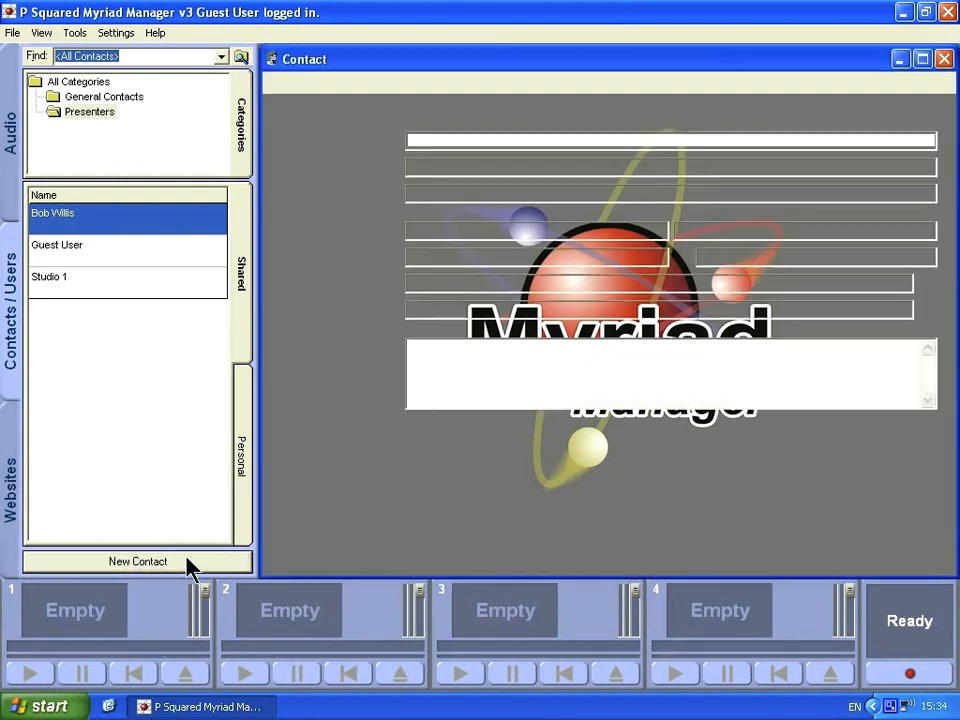
pyautogui.click(944, 60)
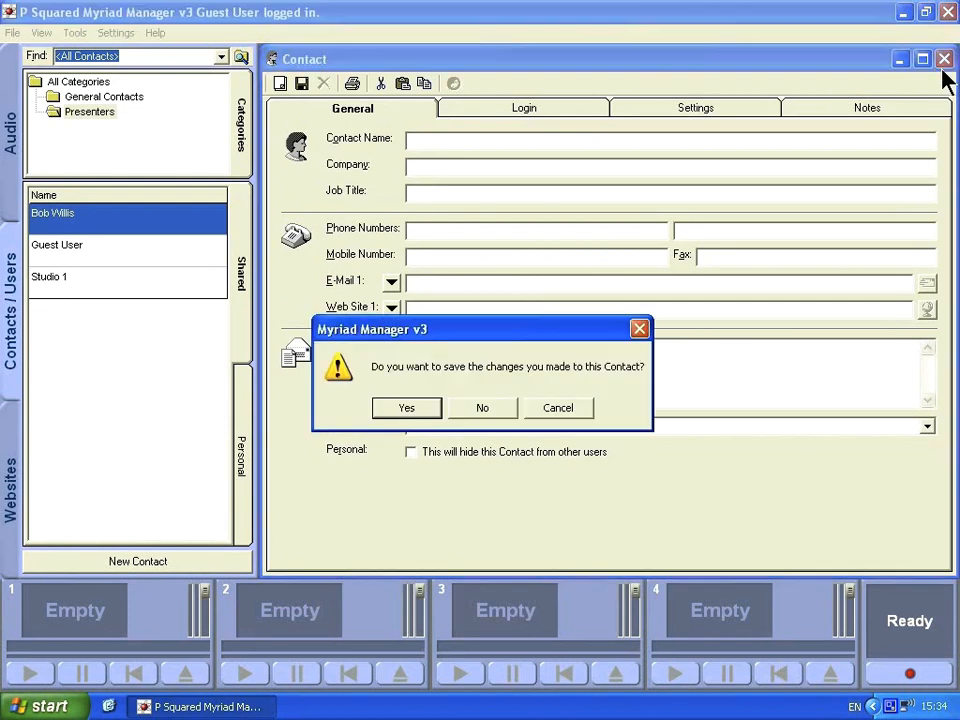
pyautogui.click(482, 408)
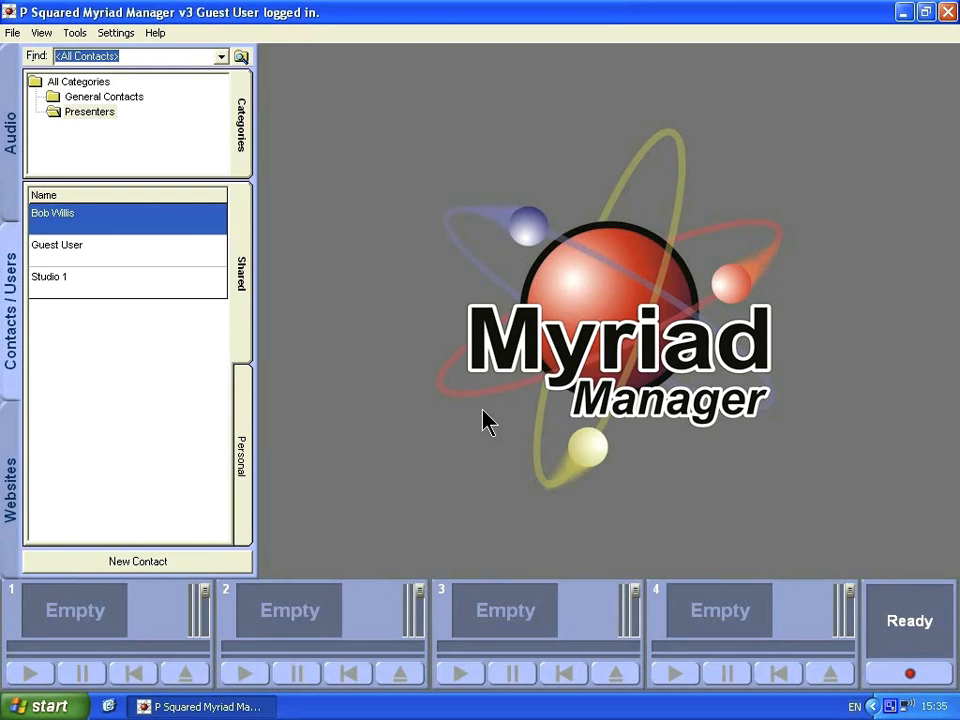
# Open Guest User's Directory History, maximize it, and keep the All Applications filter.
pyautogui.click(98, 251)
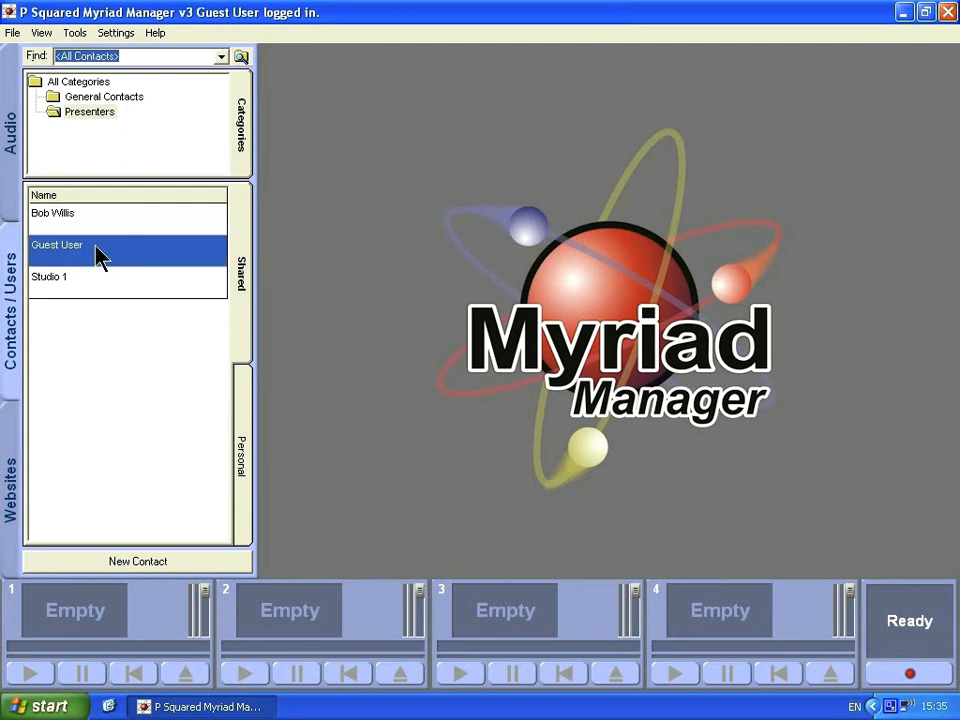
pyautogui.doubleClick(78, 255)
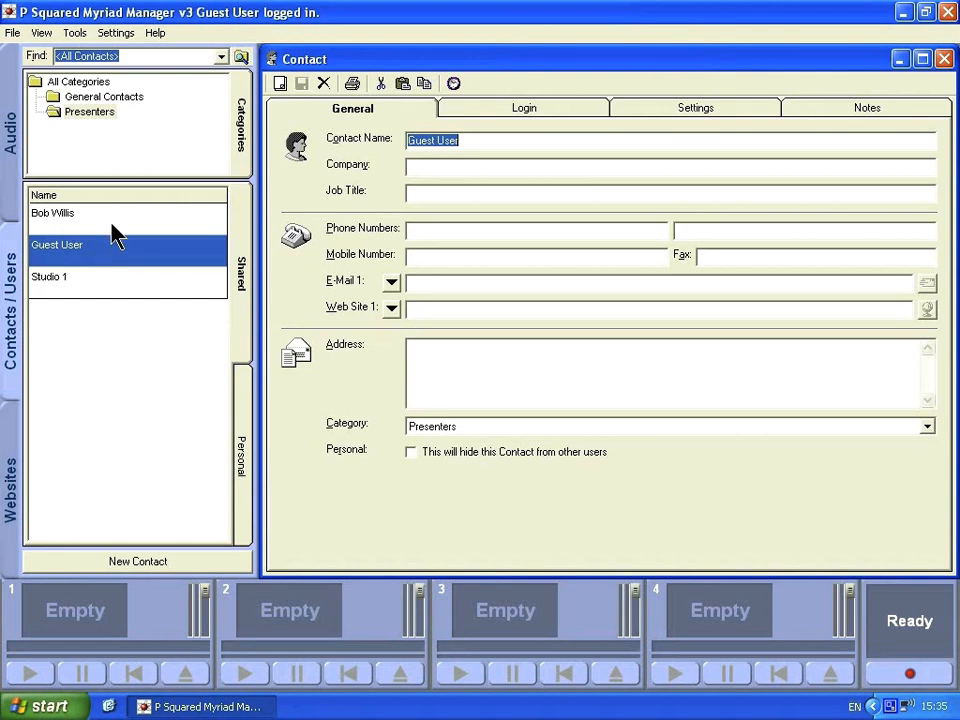
pyautogui.click(453, 84)
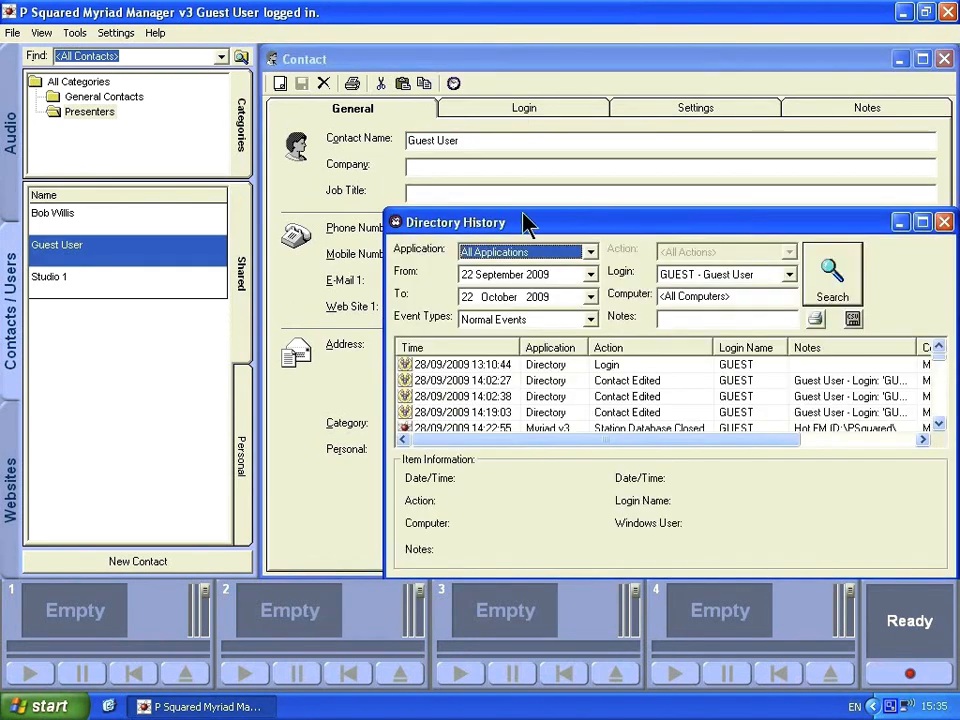
pyautogui.moveTo(519, 236); pyautogui.dragTo(461, 185)
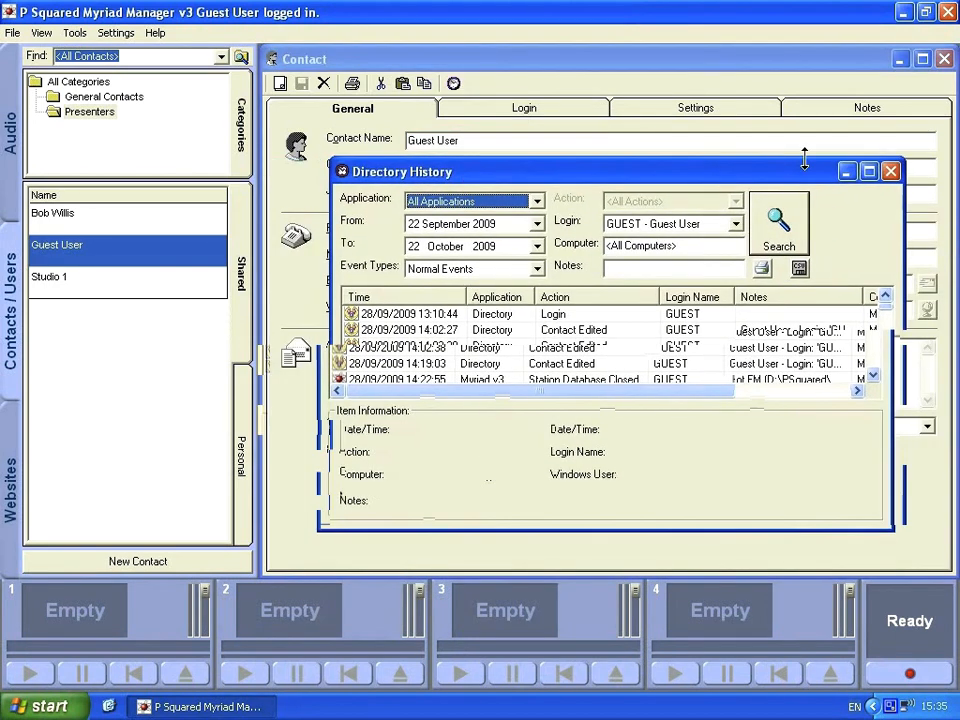
pyautogui.doubleClick(680, 174)
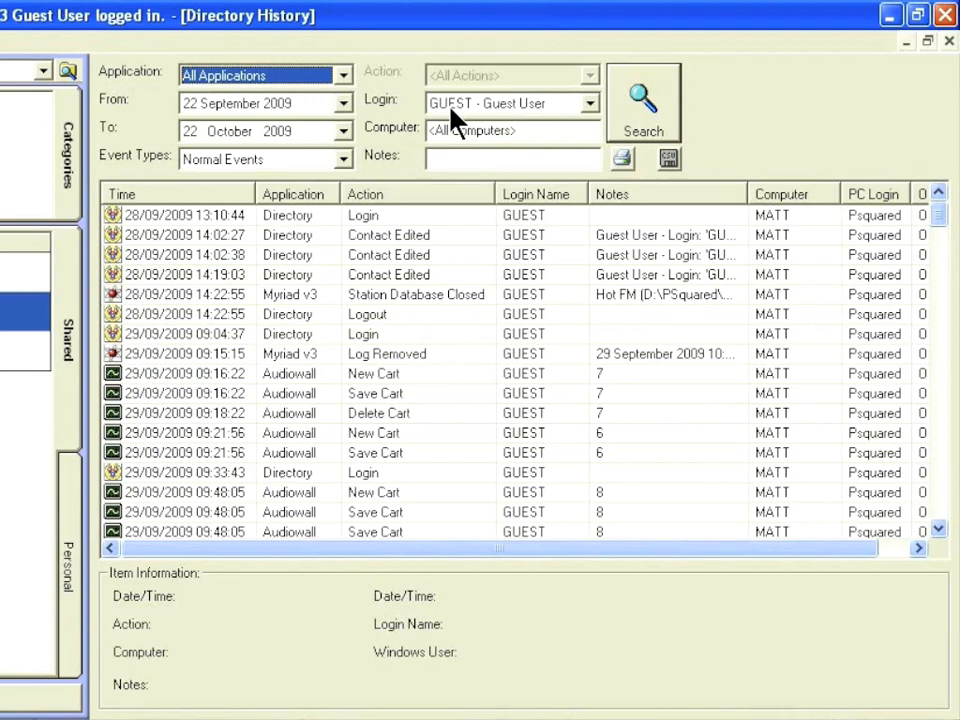
pyautogui.click(343, 77)
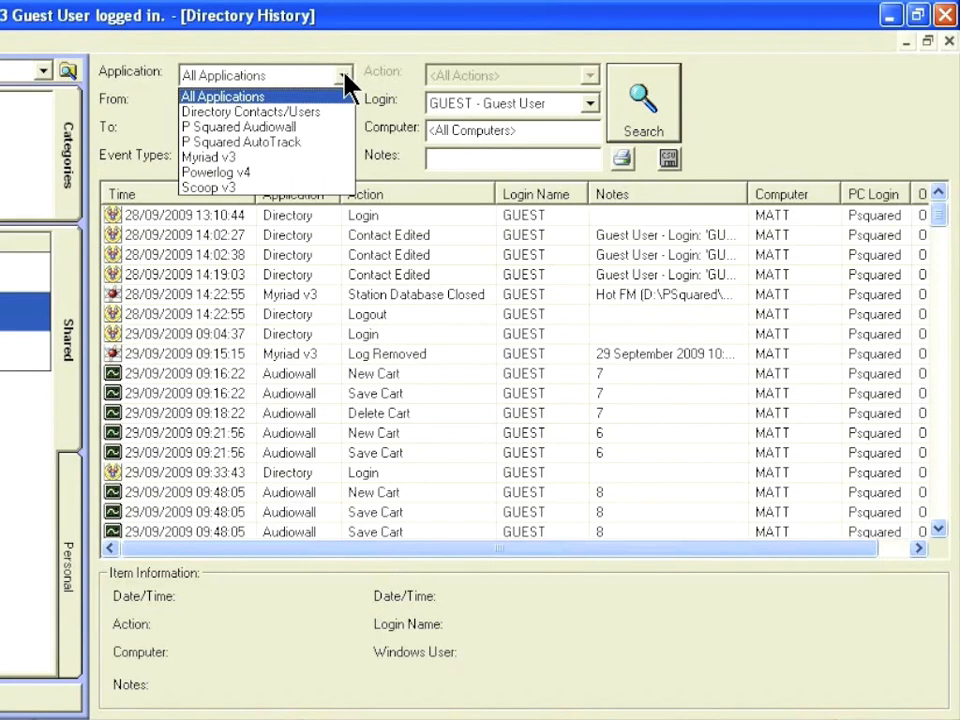
pyautogui.click(343, 77)
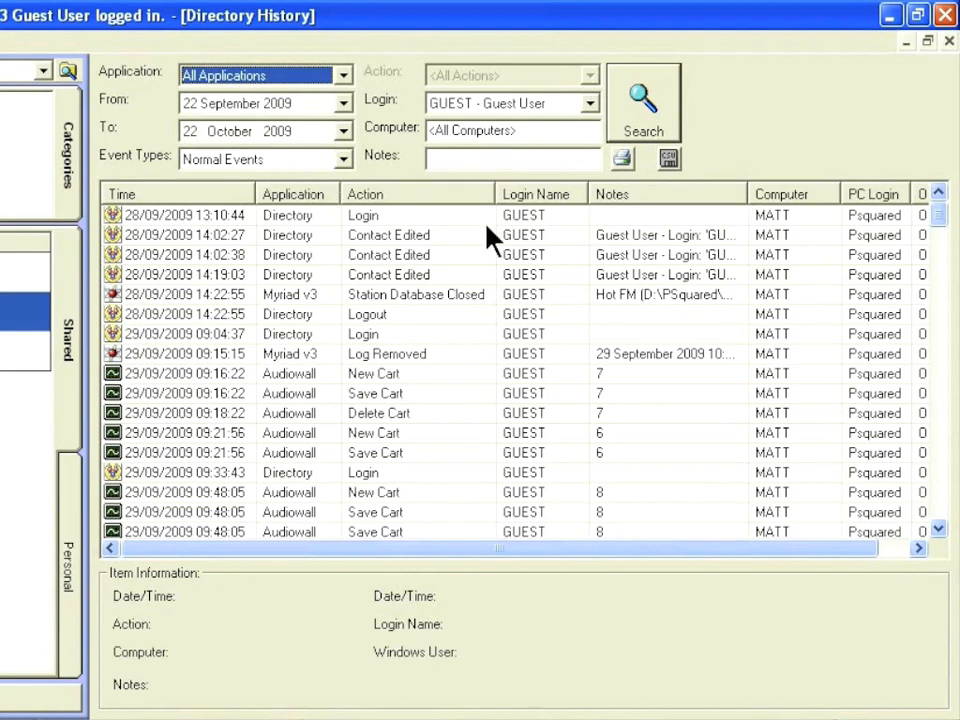
# Show the details of the 14:02:38 Contact Edited event and browse the guest's history results.
pyautogui.click(392, 259)
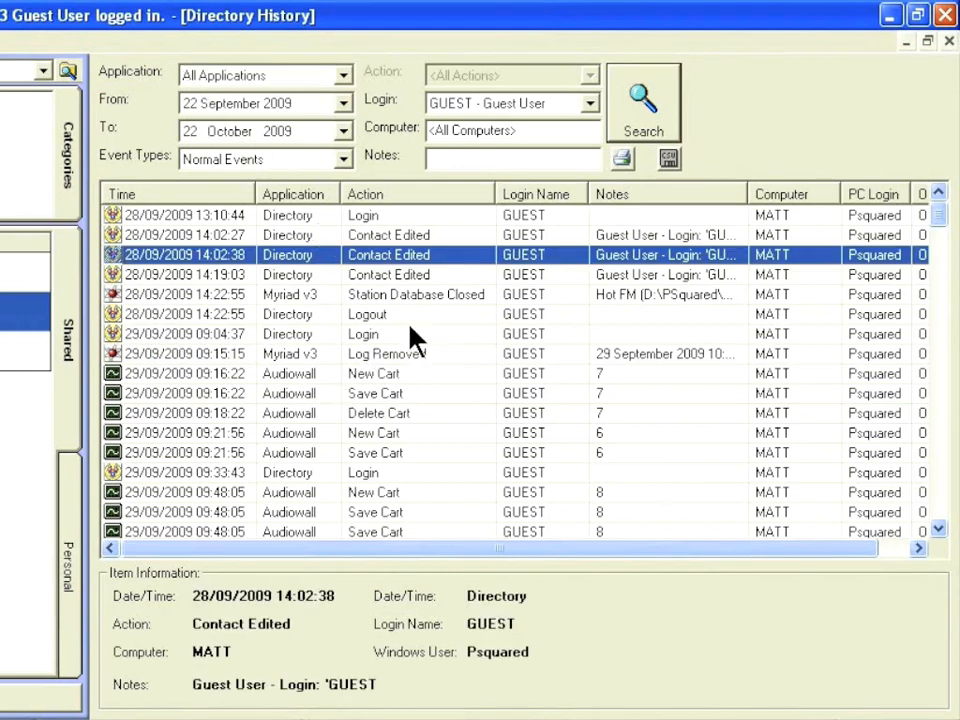
pyautogui.scroll(-5, 412, 338)
pyautogui.scroll(-15, 412, 338)
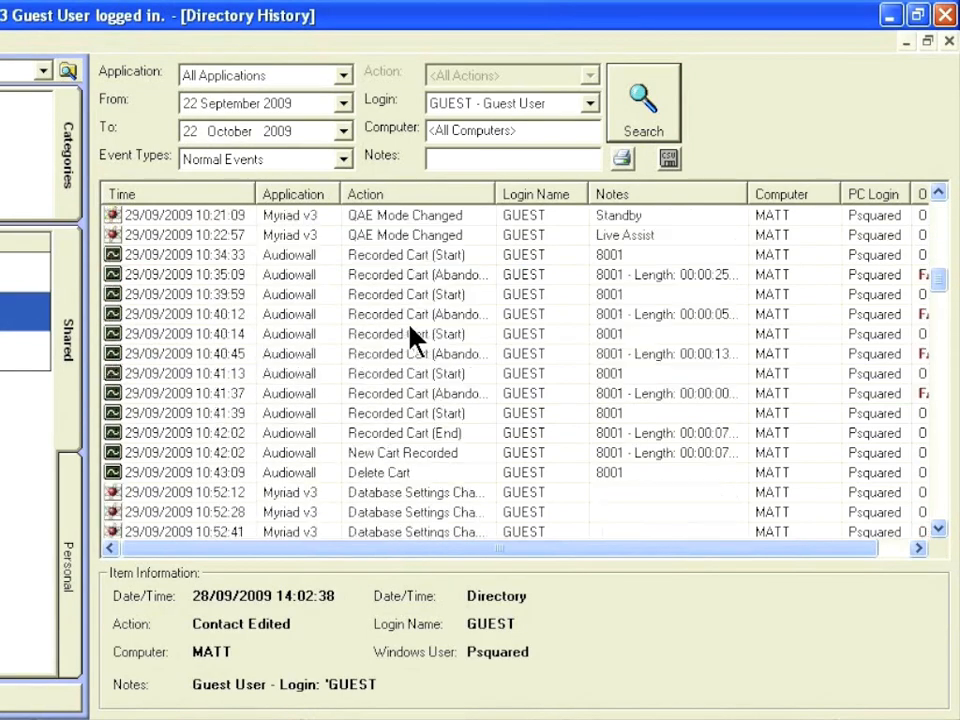
pyautogui.scroll(-20, 412, 338)
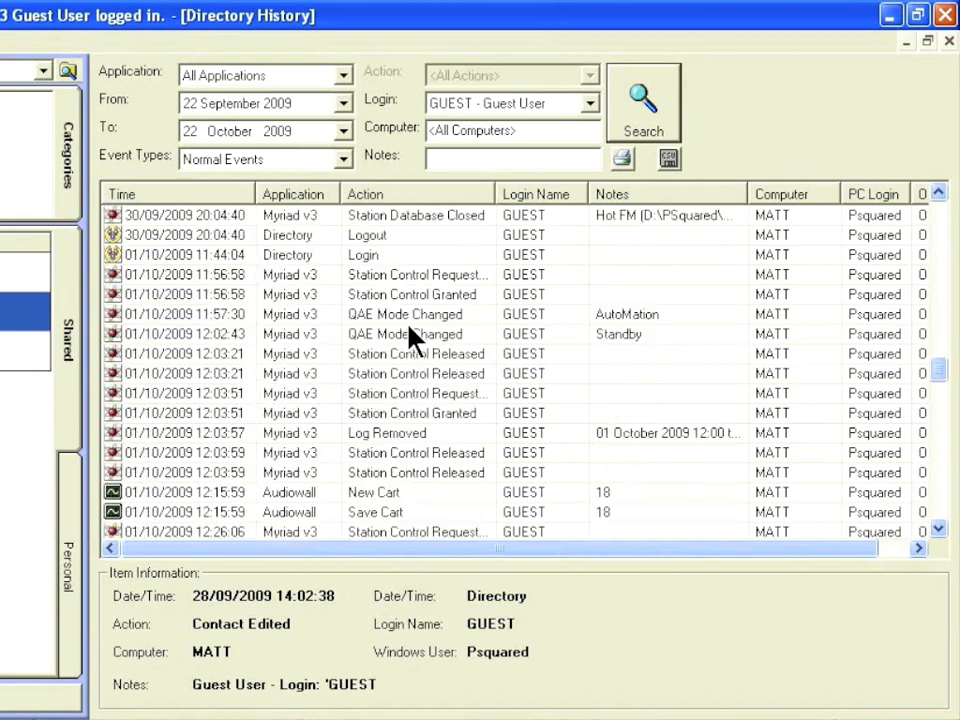
pyautogui.scroll(-7, 412, 338)
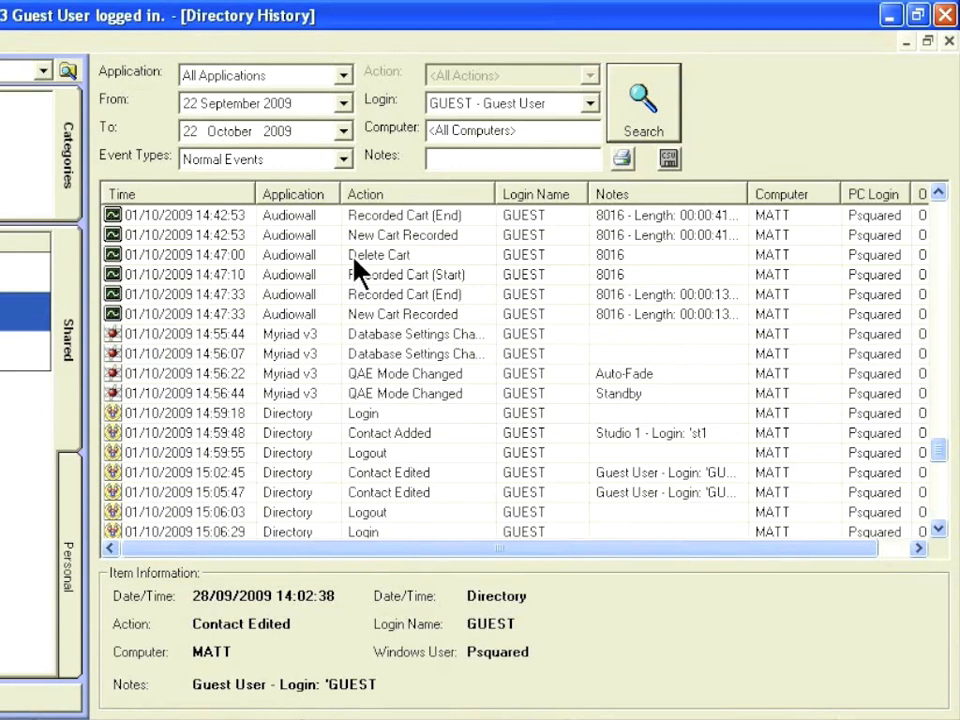
pyautogui.scroll(14, 376, 343)
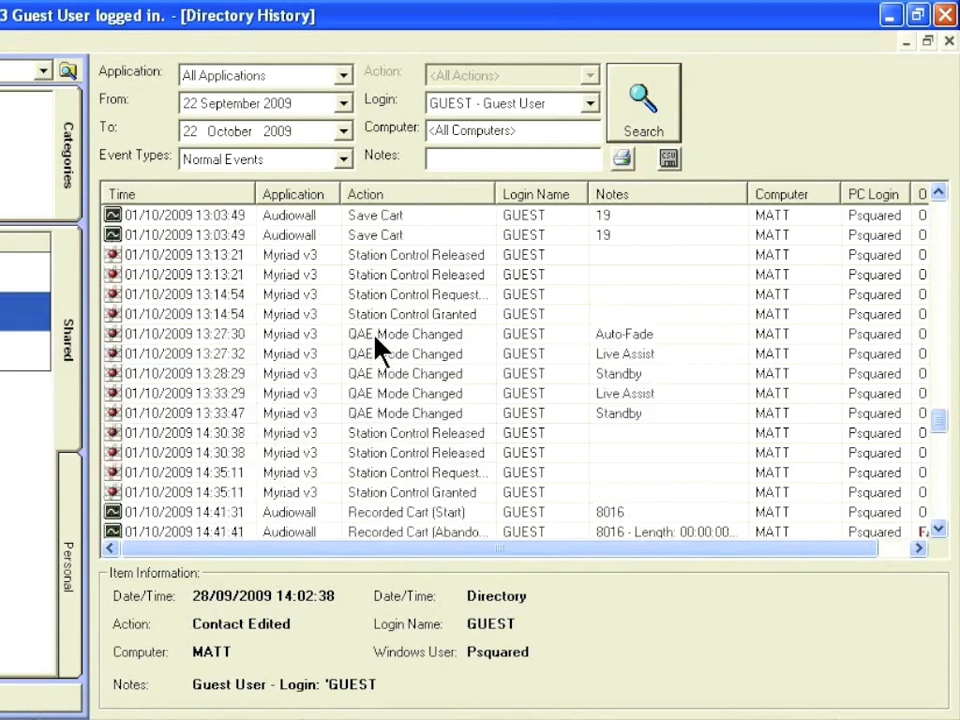
pyautogui.scroll(20, 376, 343)
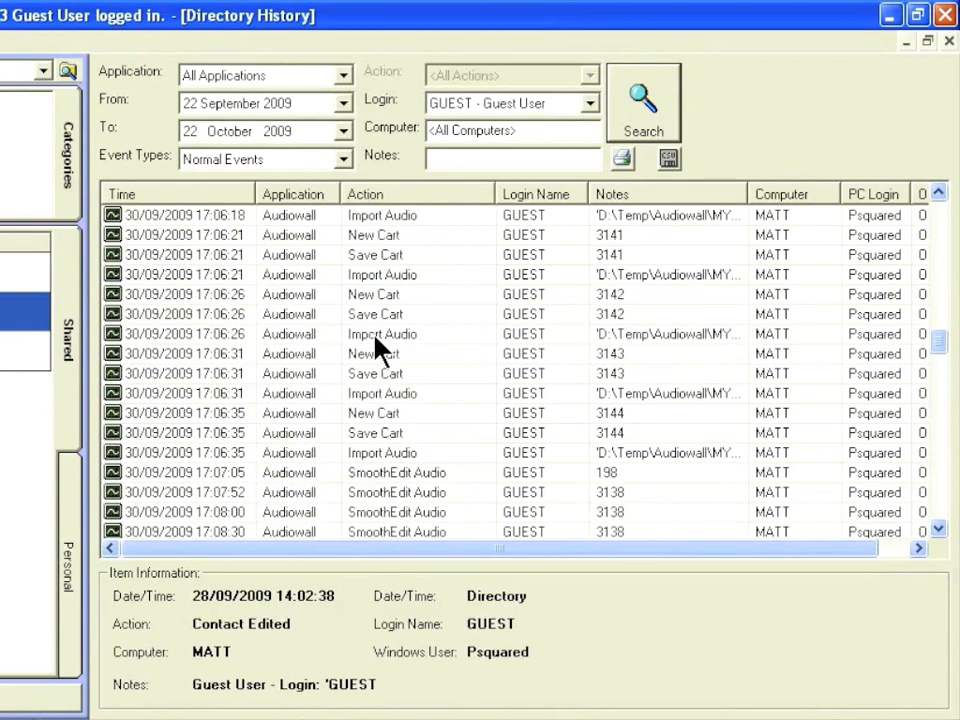
pyautogui.scroll(9, 376, 337)
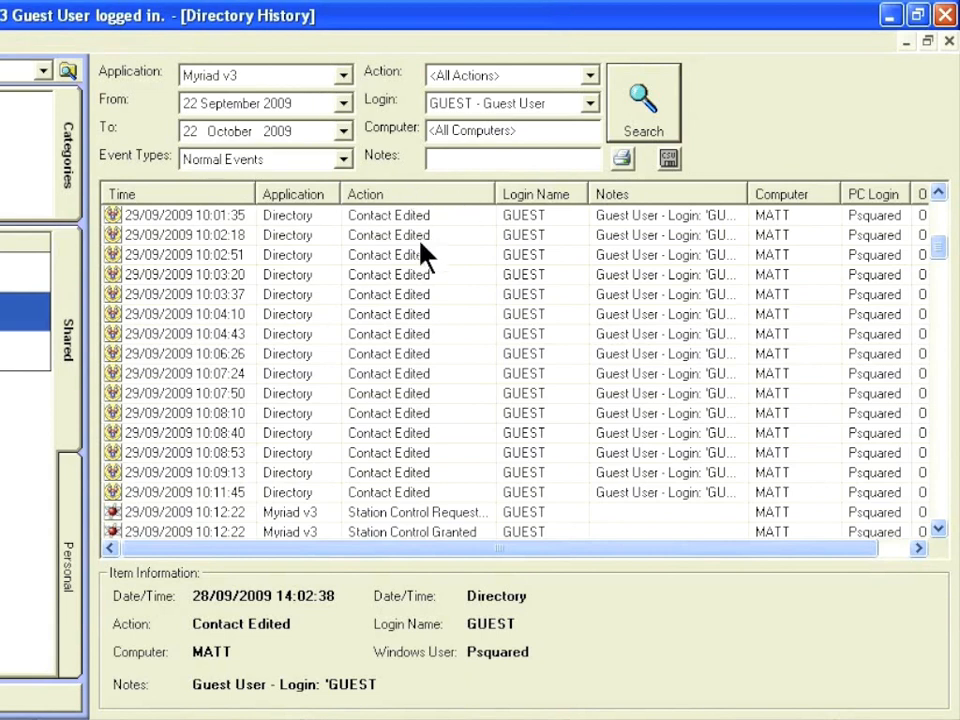
pyautogui.scroll(-5, 422, 253)
pyautogui.scroll(1, 422, 236)
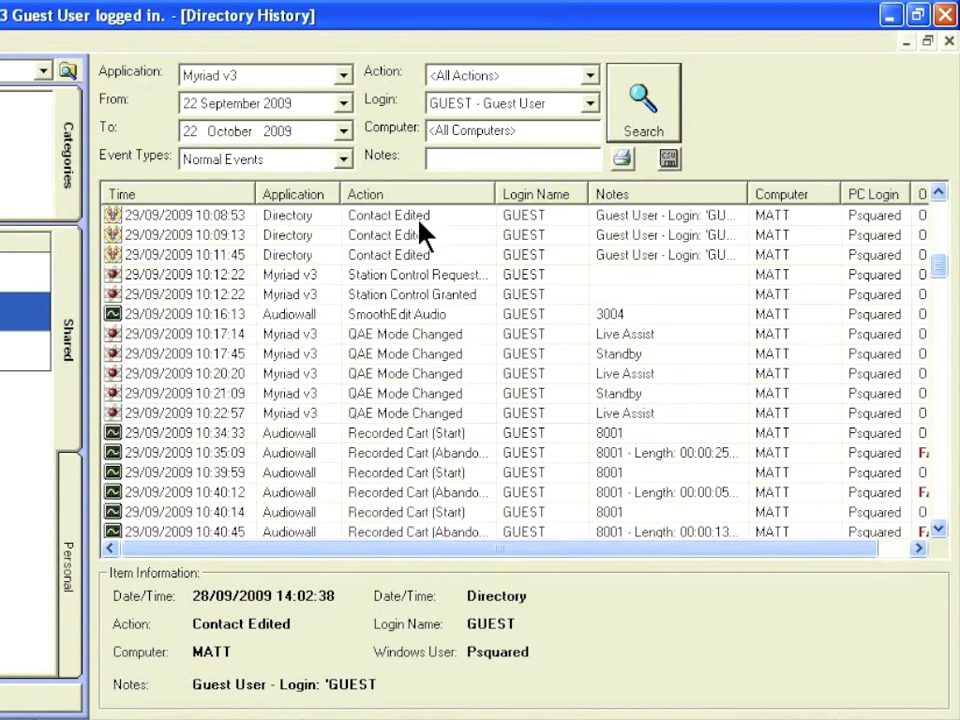
pyautogui.scroll(-2, 421, 232)
pyautogui.scroll(2, 422, 232)
pyautogui.scroll(-2, 444, 262)
pyautogui.scroll(-3, 444, 262)
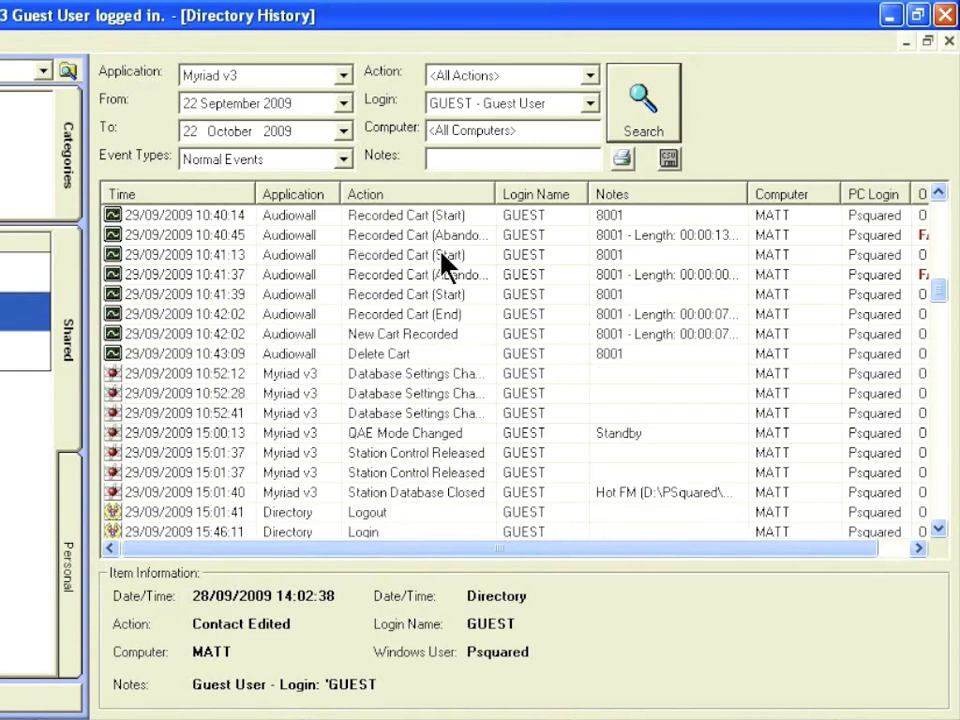
# Show the Delete Cart event's details, then move down to the newest history entries.
pyautogui.click(372, 356)
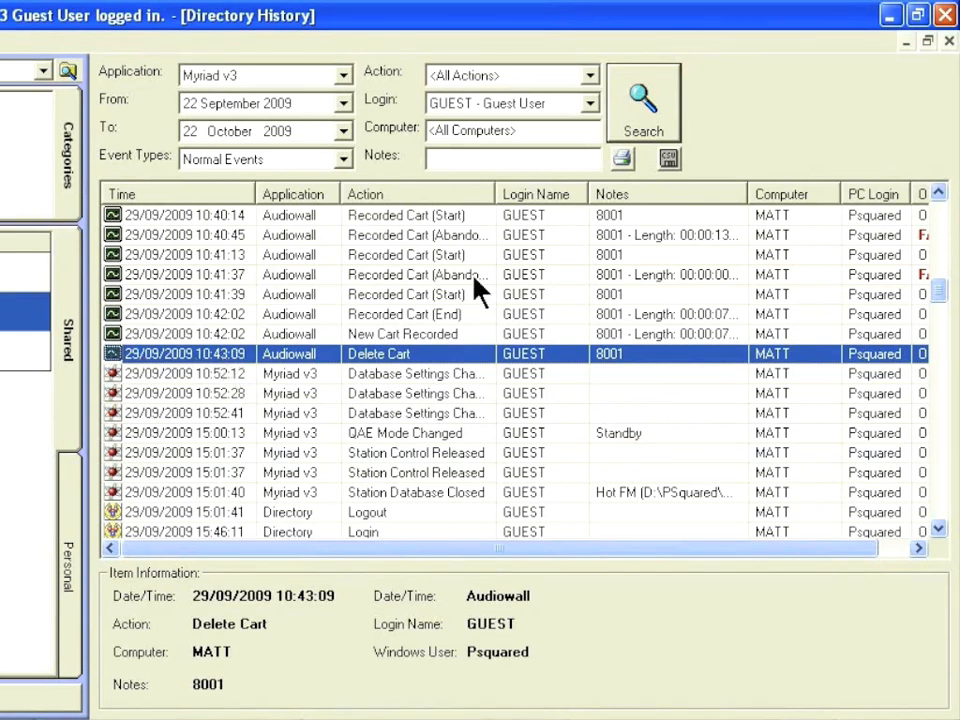
pyautogui.scroll(-4, 350, 300)
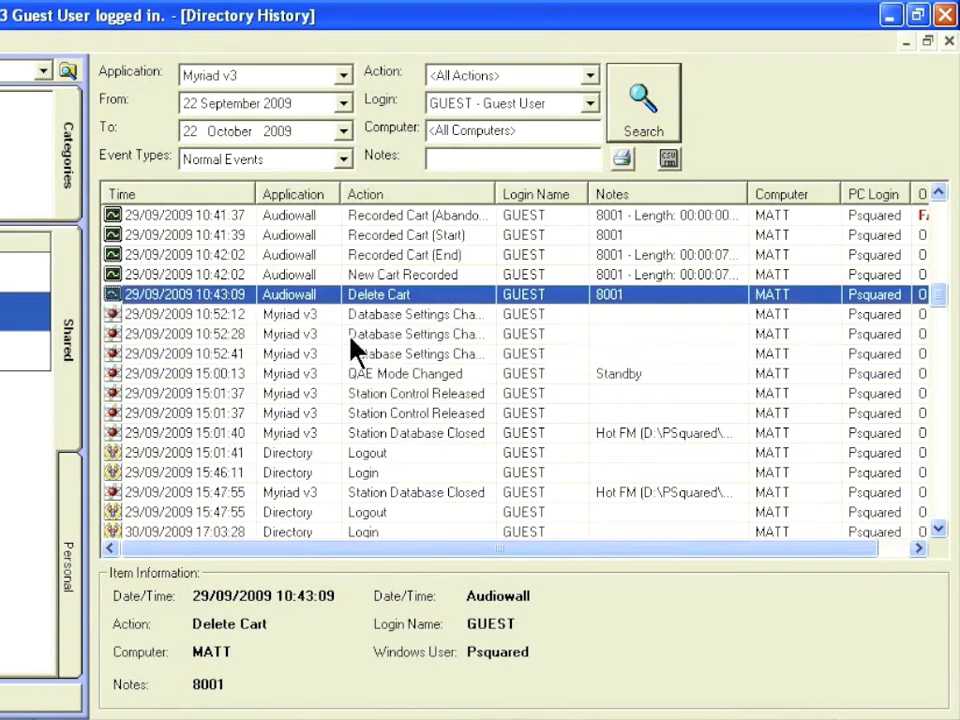
pyautogui.scroll(-6, 350, 345)
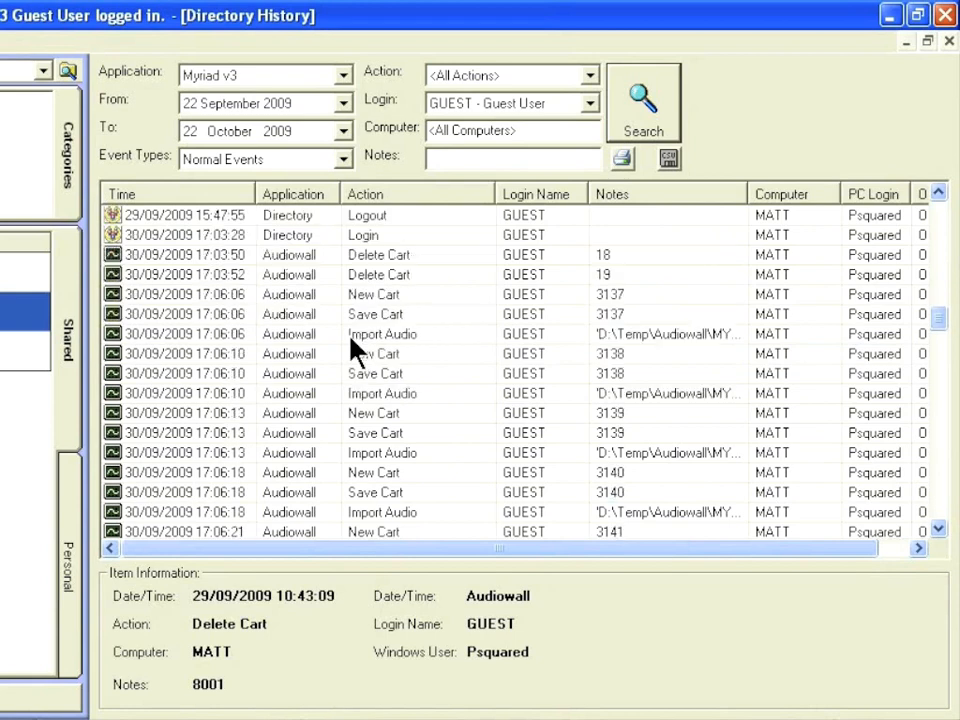
pyautogui.scroll(-6, 352, 342)
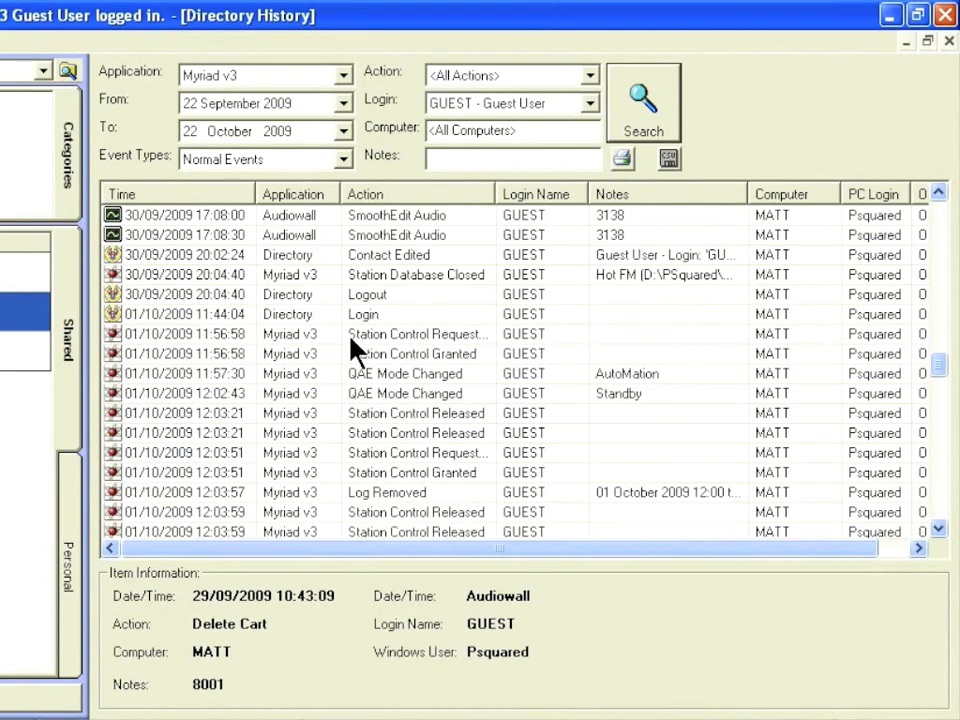
pyautogui.scroll(-1, 352, 342)
pyautogui.scroll(1, 350, 340)
pyautogui.scroll(-1, 352, 336)
pyautogui.scroll(1, 350, 300)
pyautogui.scroll(-8, 365, 375)
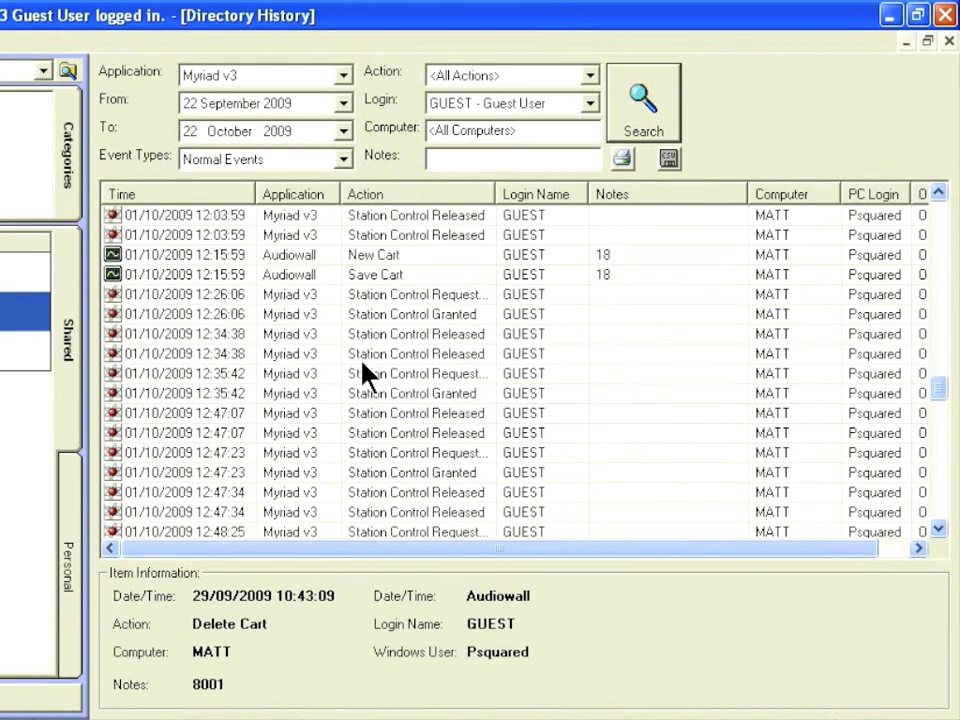
pyautogui.scroll(-6, 360, 343)
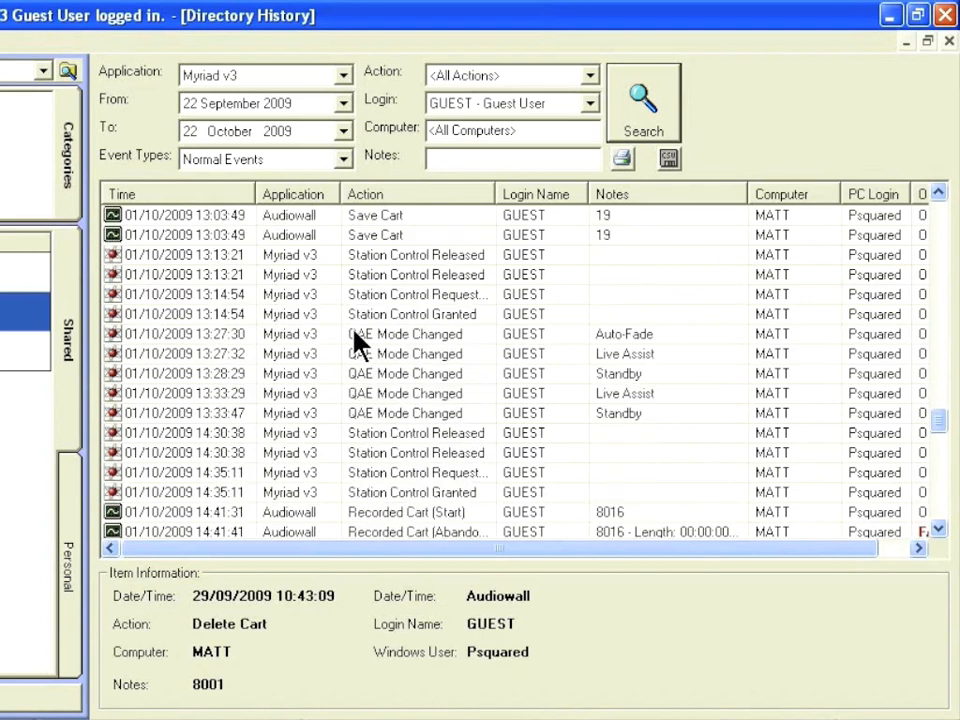
pyautogui.scroll(-6, 360, 343)
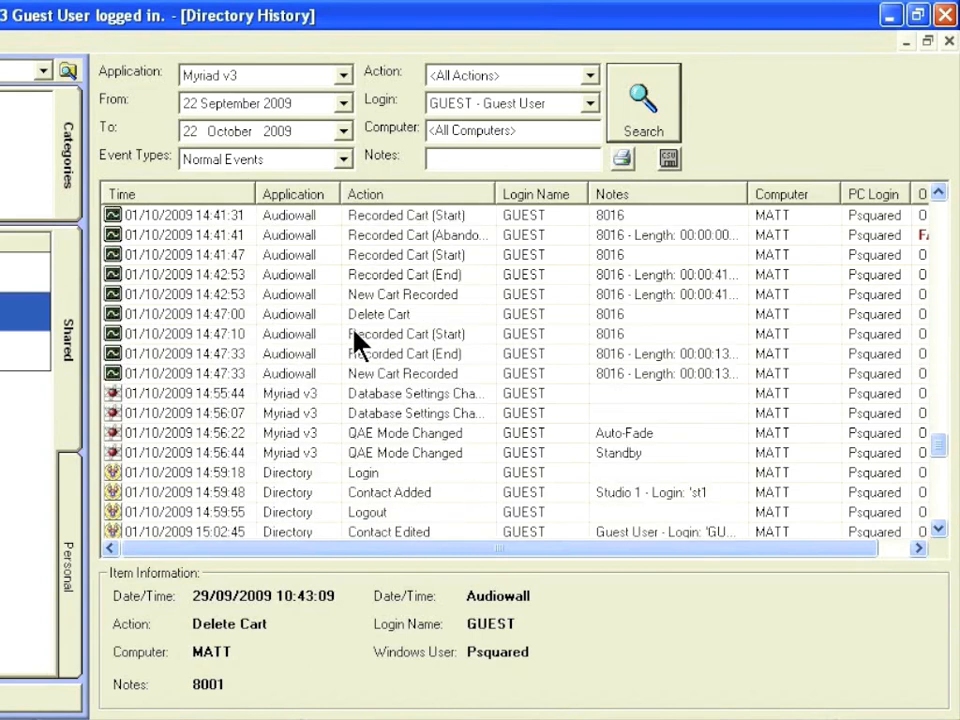
pyautogui.scroll(-4, 358, 343)
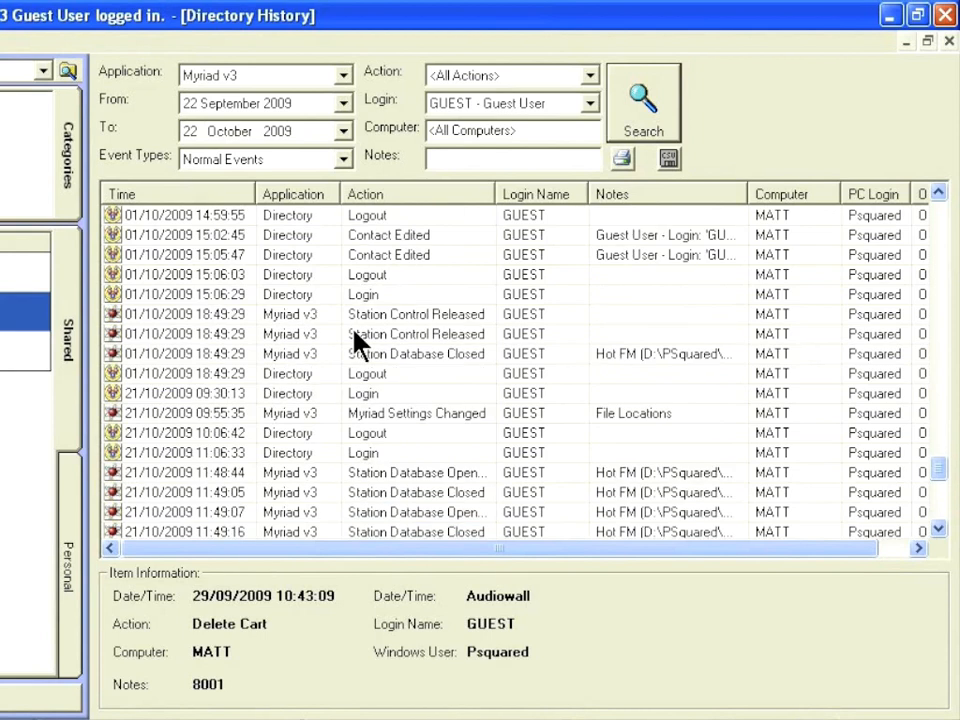
pyautogui.scroll(-5, 357, 340)
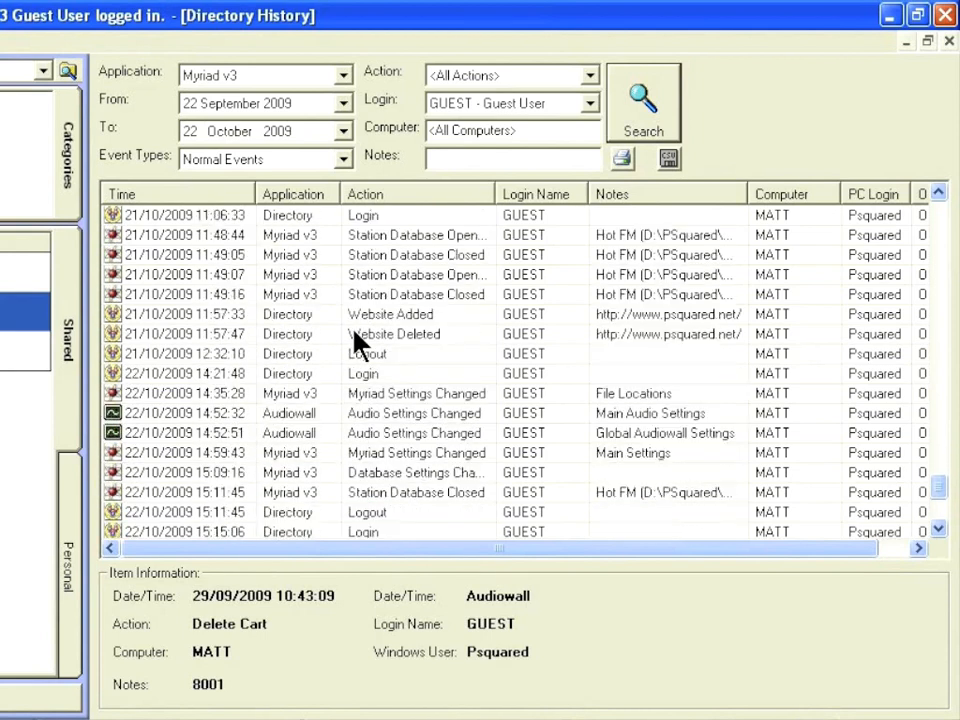
pyautogui.scroll(-1, 357, 343)
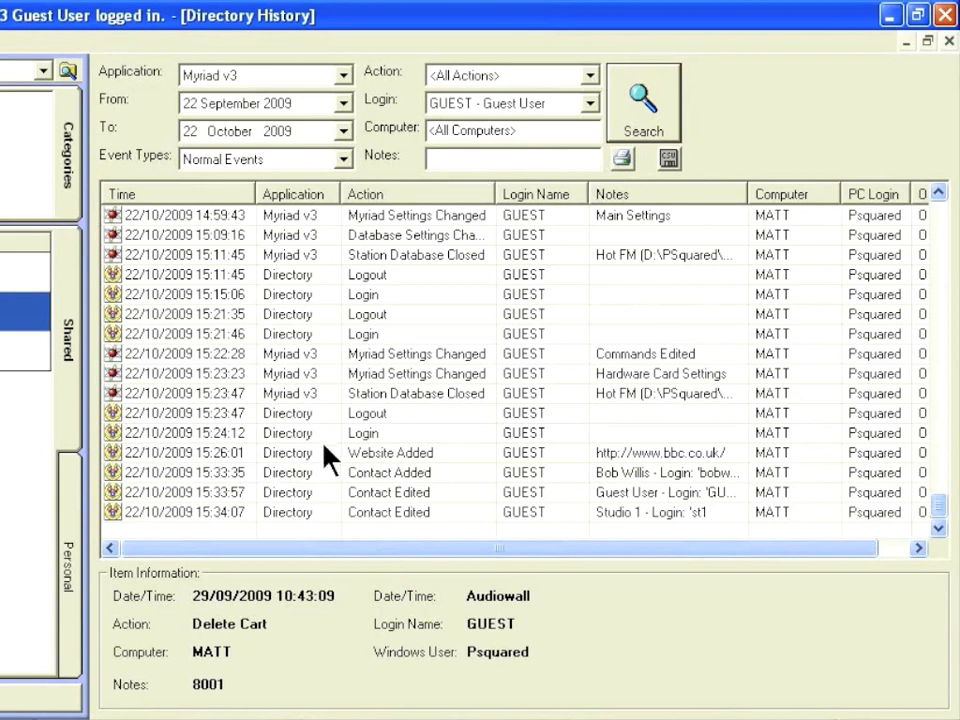
# Review the Website Added and Contact Added entries, then the final 15:34:07 Studio 1 Contact Edited entry.
pyautogui.click(440, 458)
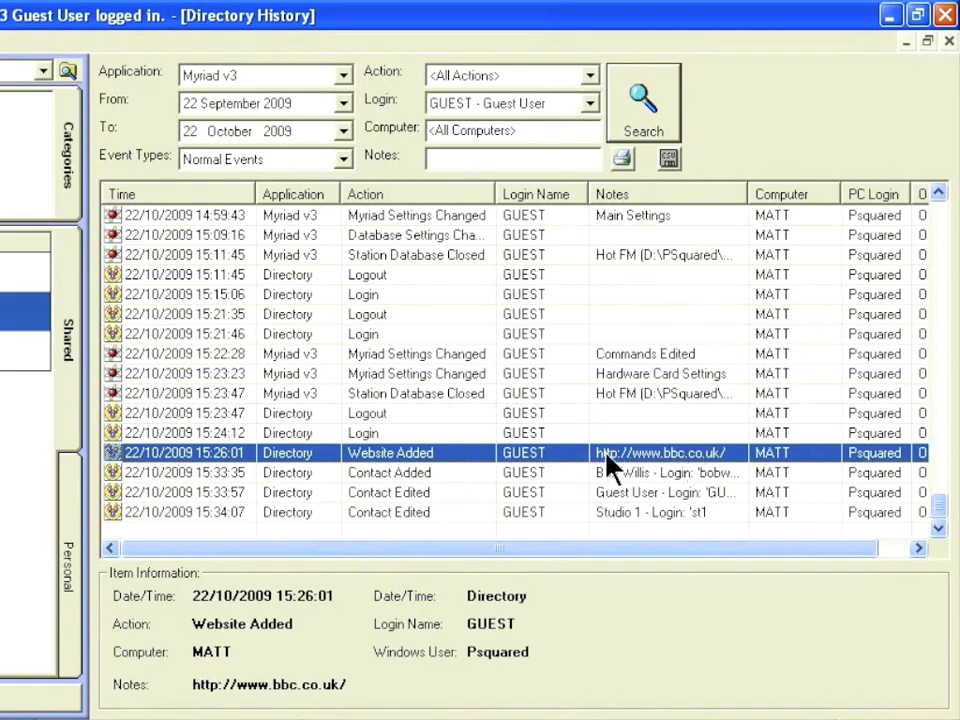
pyautogui.click(578, 475)
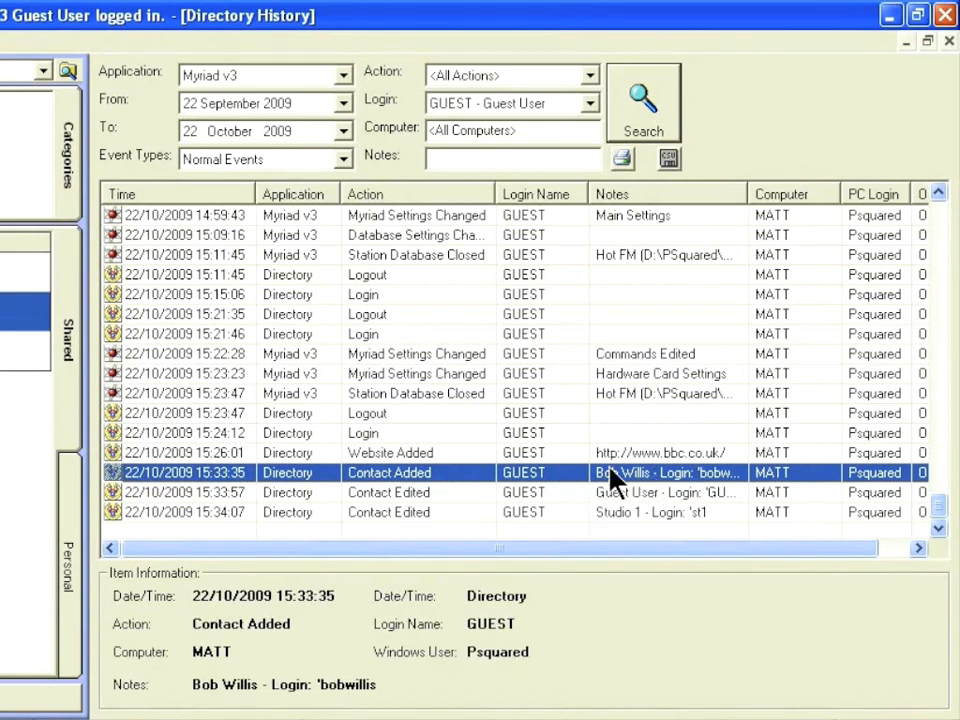
pyautogui.press('Down')
pyautogui.press('Down')
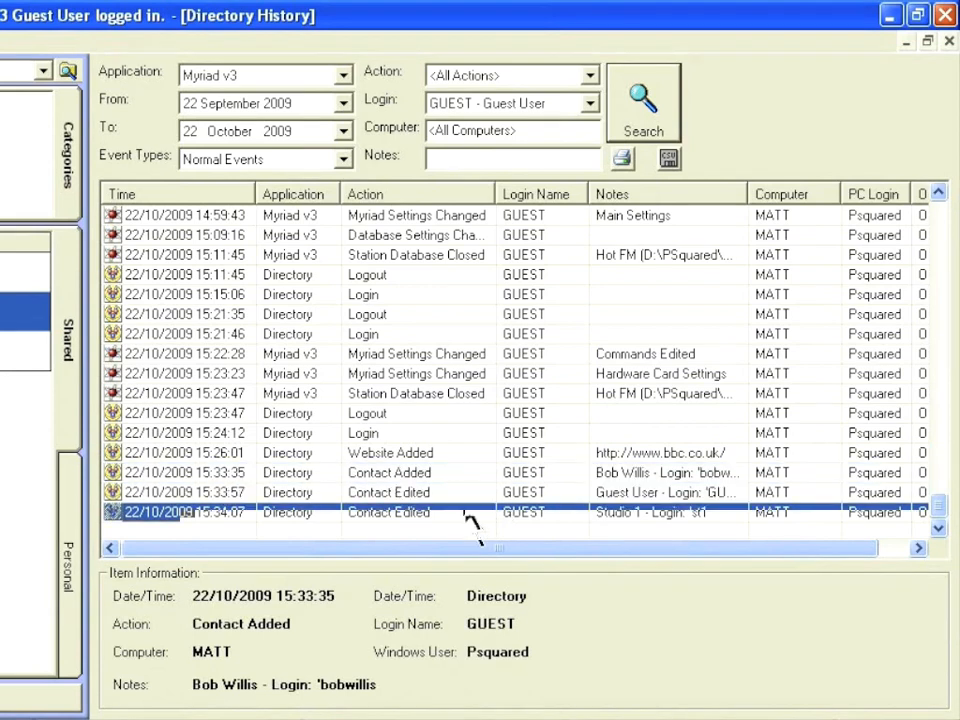
pyautogui.click(464, 495)
pyautogui.click(462, 504)
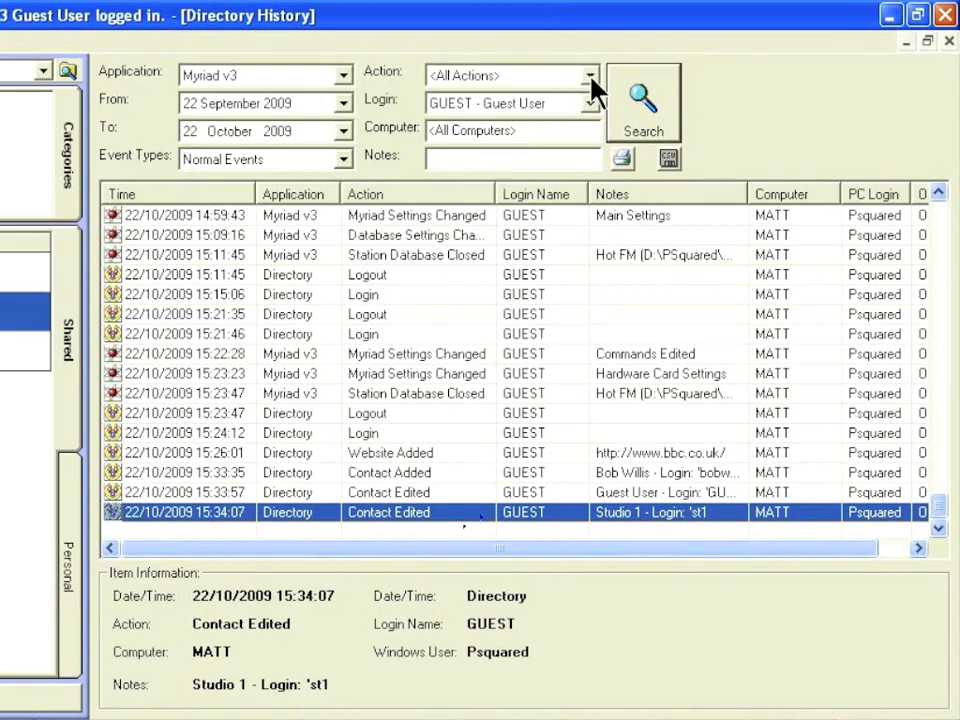
# Rerun the history search with the Login filter set to <All Login Names>.
pyautogui.click(589, 103)
pyautogui.click(563, 125)
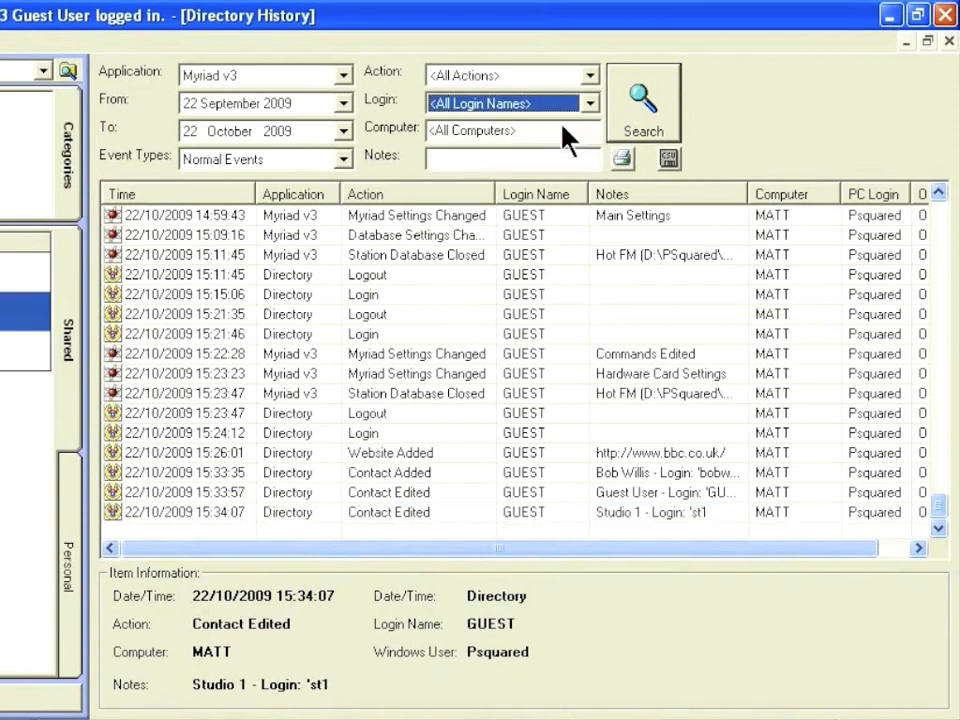
pyautogui.click(662, 92)
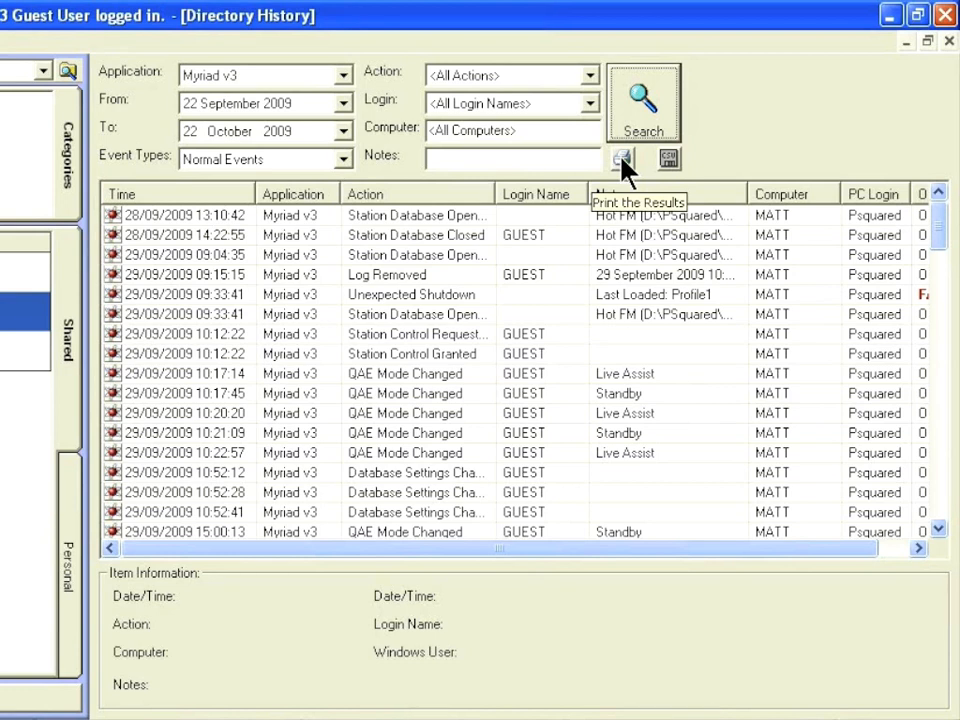
# Close the Directory History and Guest User contact windows, then reopen Tools > Directory History Log.
pyautogui.click(949, 41)
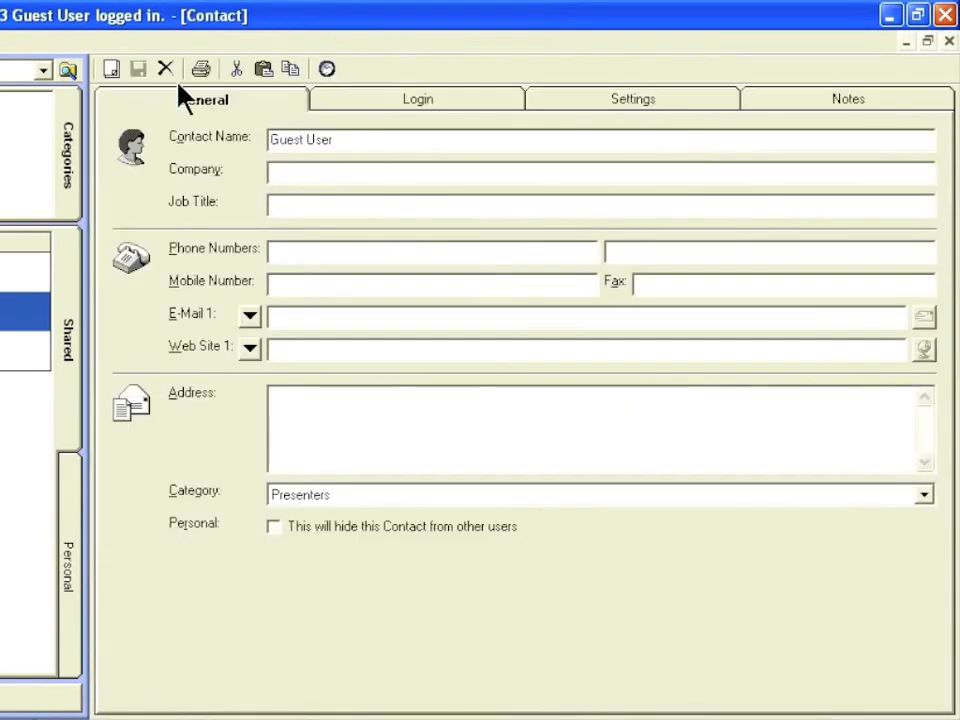
pyautogui.click(949, 41)
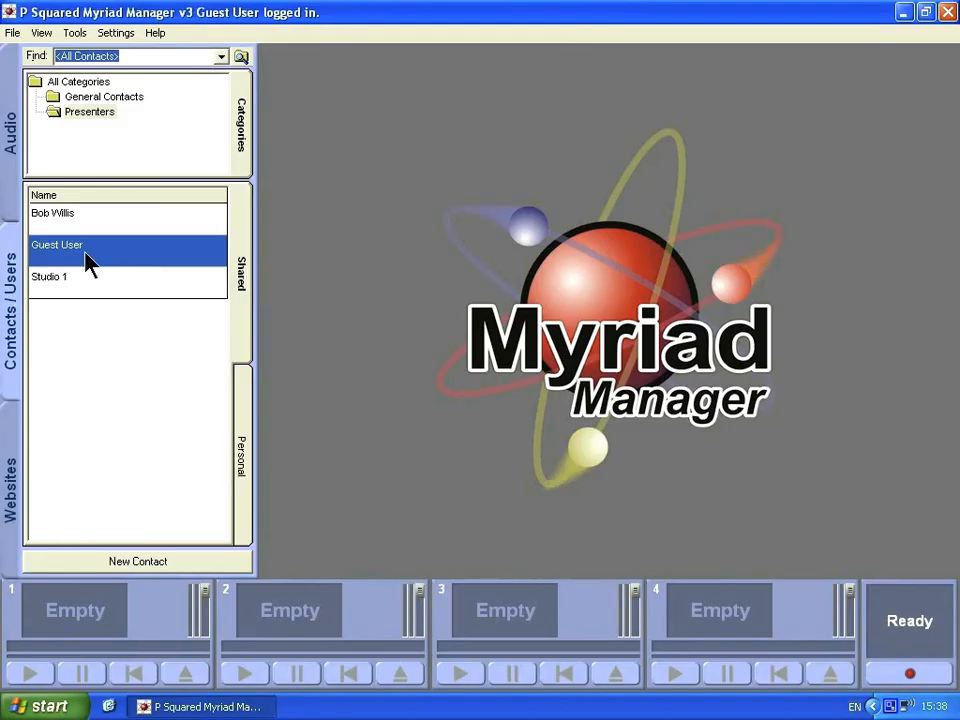
pyautogui.click(74, 33)
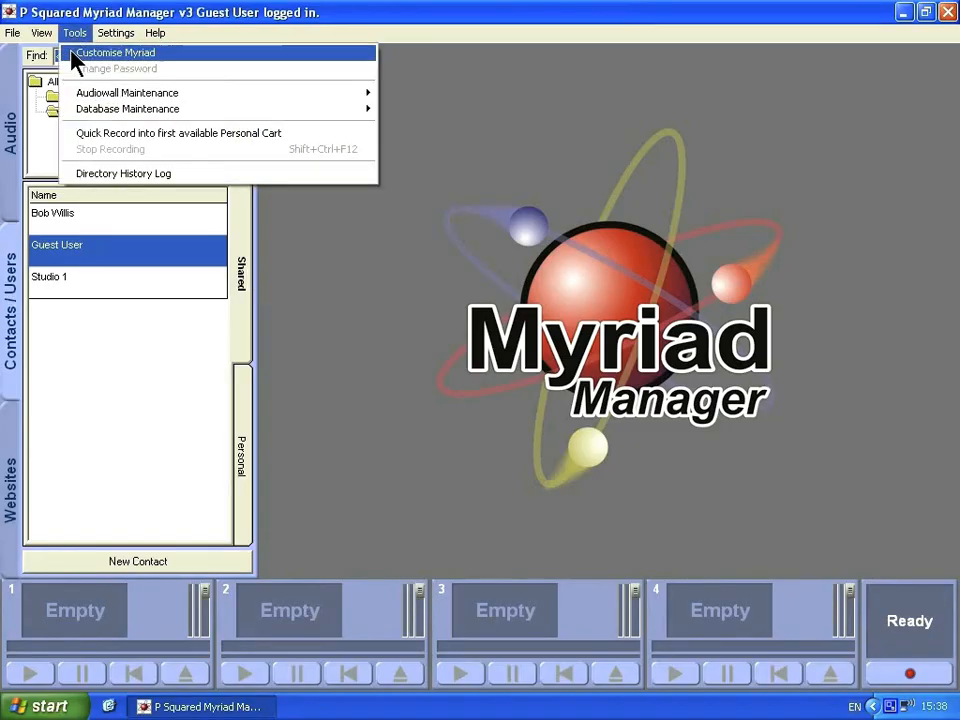
pyautogui.click(123, 176)
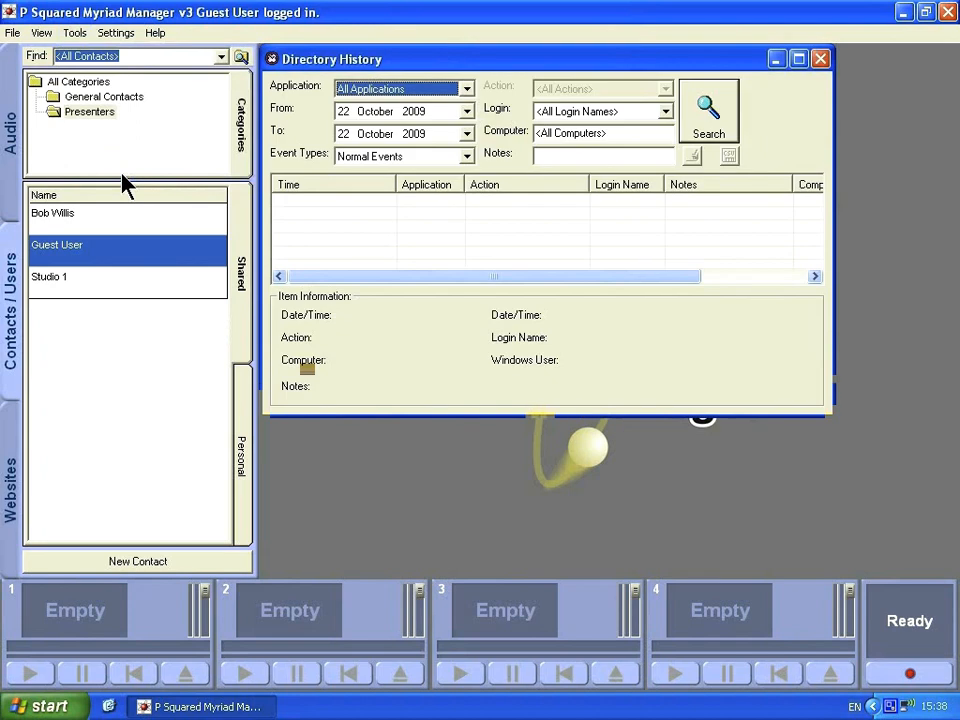